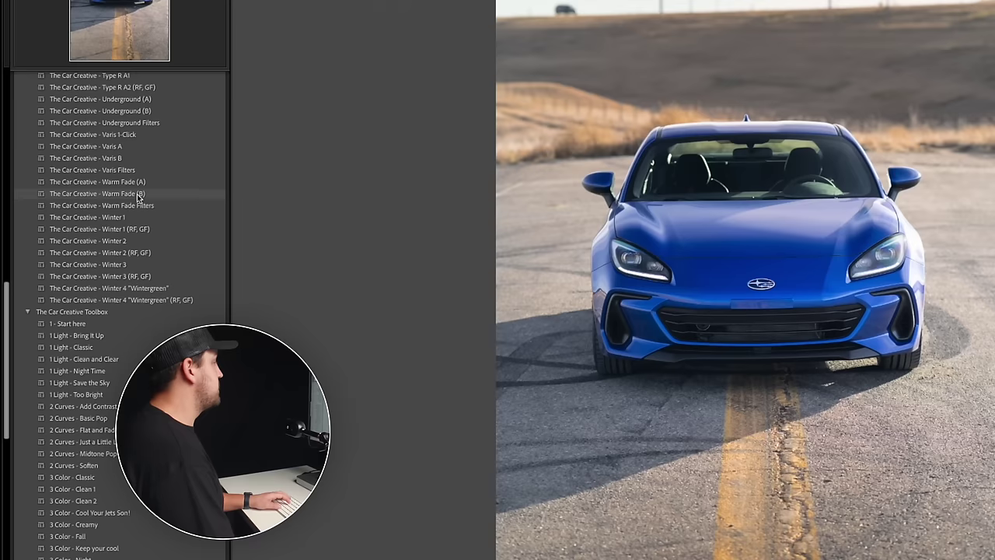
# Browse The Car Creative presets and apply the "1 Light - Too Bright" preset from The Car Creative Toolbox to the photo.
pyautogui.scroll(2, 136, 197)
pyautogui.scroll(10, 136, 198)
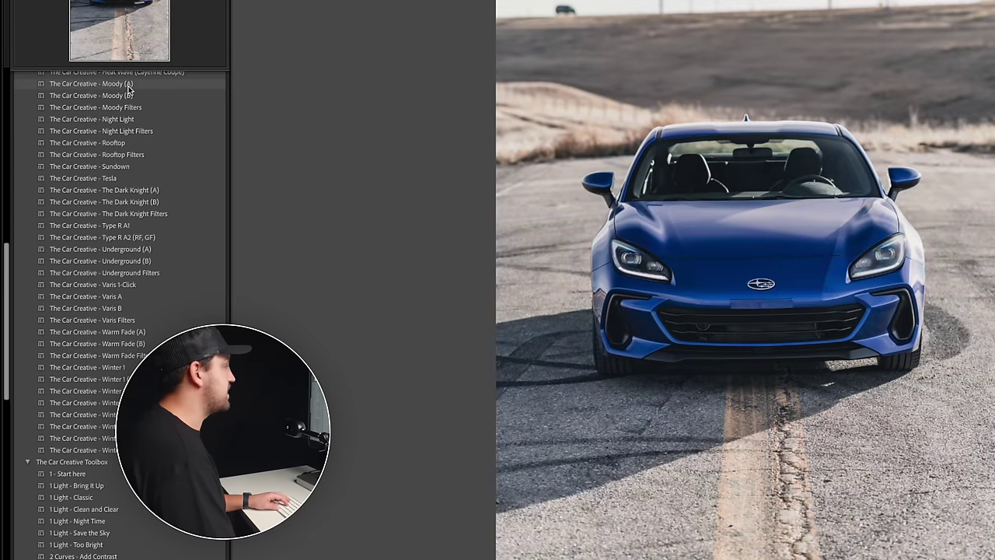
pyautogui.scroll(6, 127, 97)
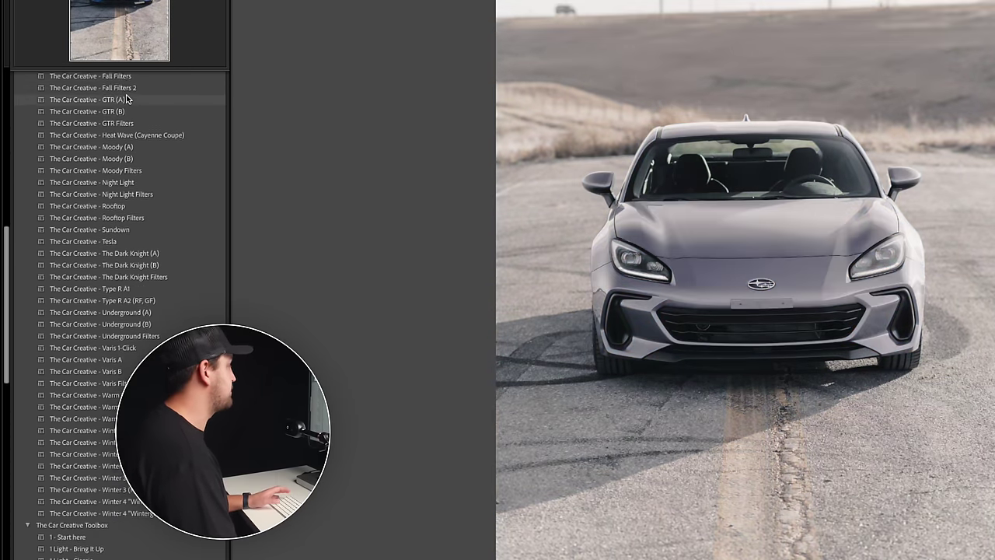
pyautogui.scroll(4, 127, 98)
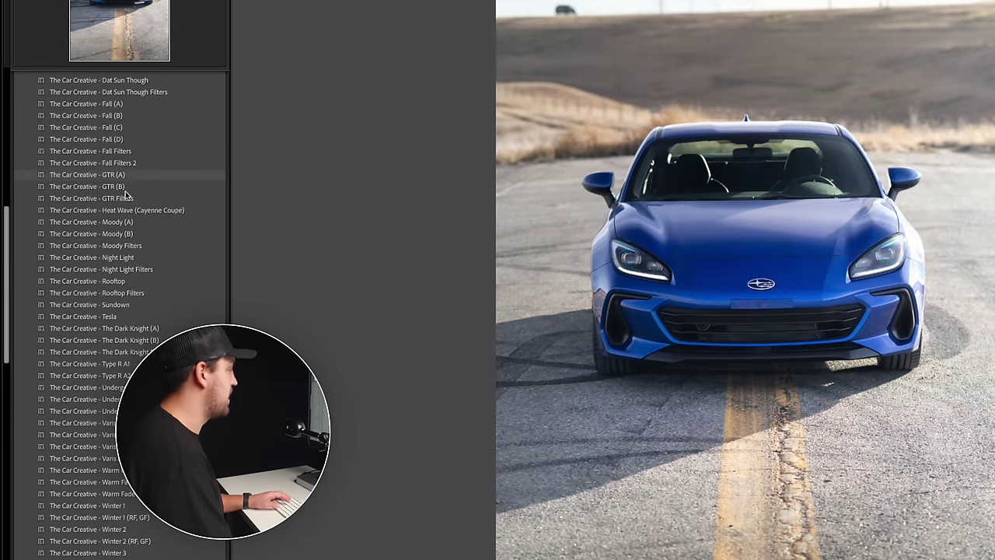
pyautogui.scroll(-9, 122, 283)
pyautogui.scroll(-20, 122, 282)
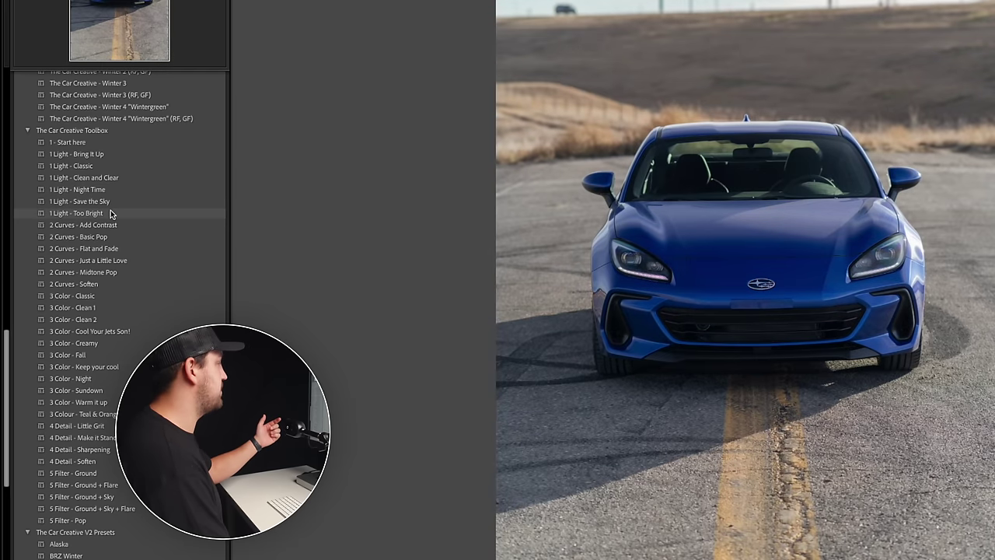
pyautogui.click(111, 214)
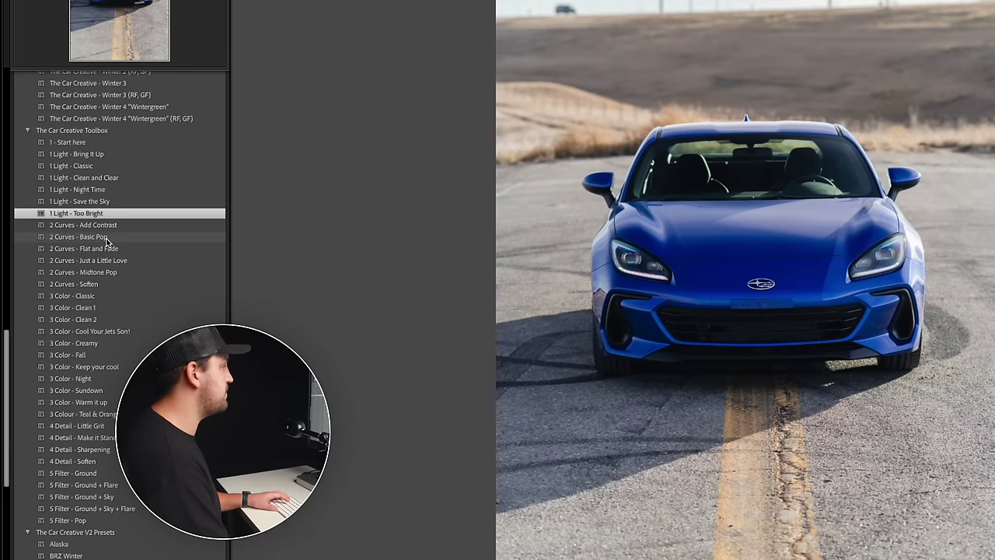
# Apply the "2 Curves - Soften" preset and raise the tone curve's black point to an output of 18.
pyautogui.click(110, 238)
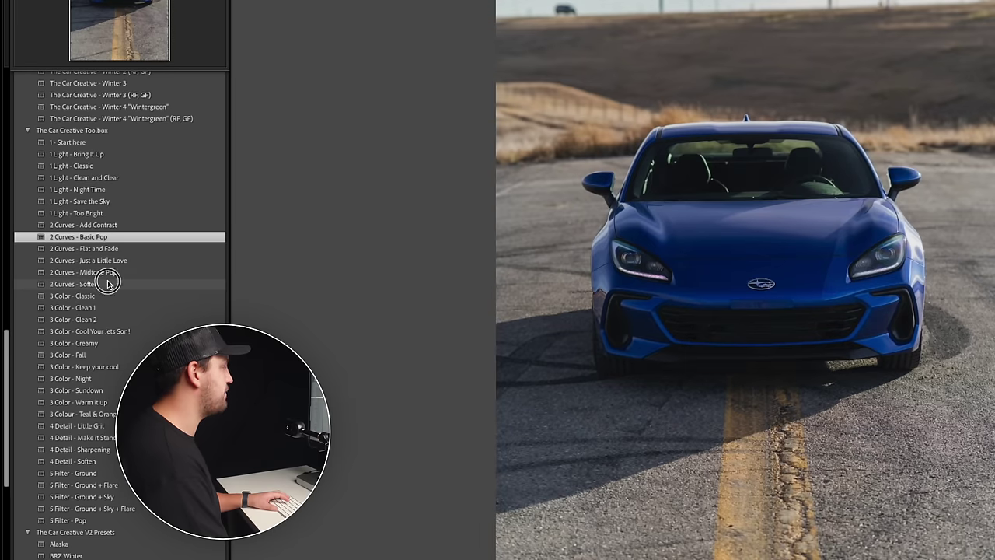
pyautogui.click(107, 283)
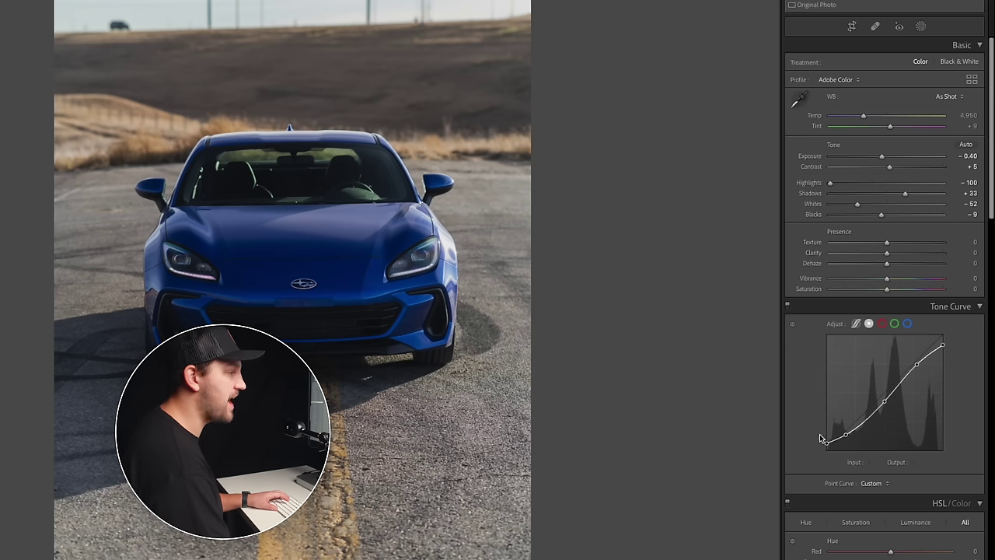
pyautogui.moveTo(828, 444); pyautogui.dragTo(824, 444)
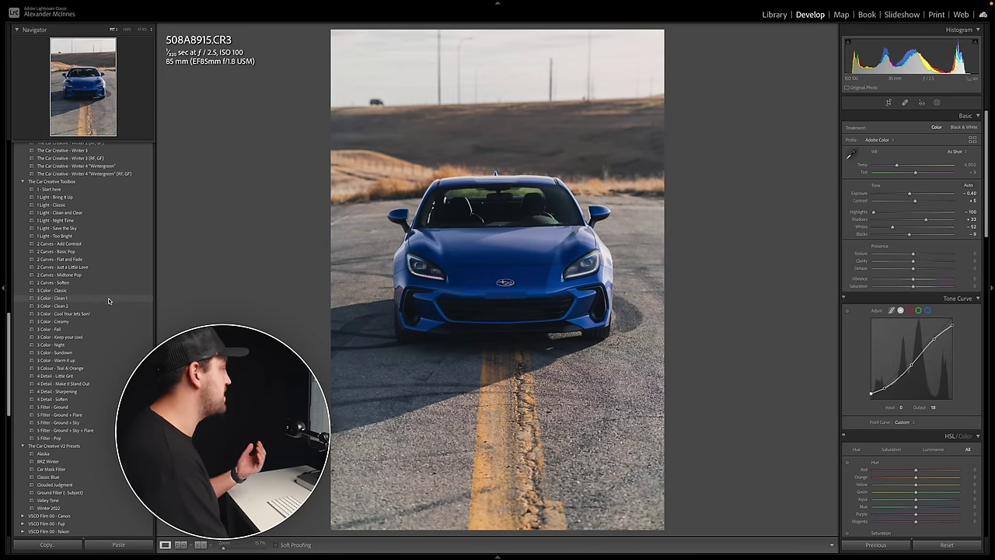
# Apply the "3 Color - Classic" preset, with HSL saturation set to -67 for Yellow and -84 for Aqua.
pyautogui.click(109, 294)
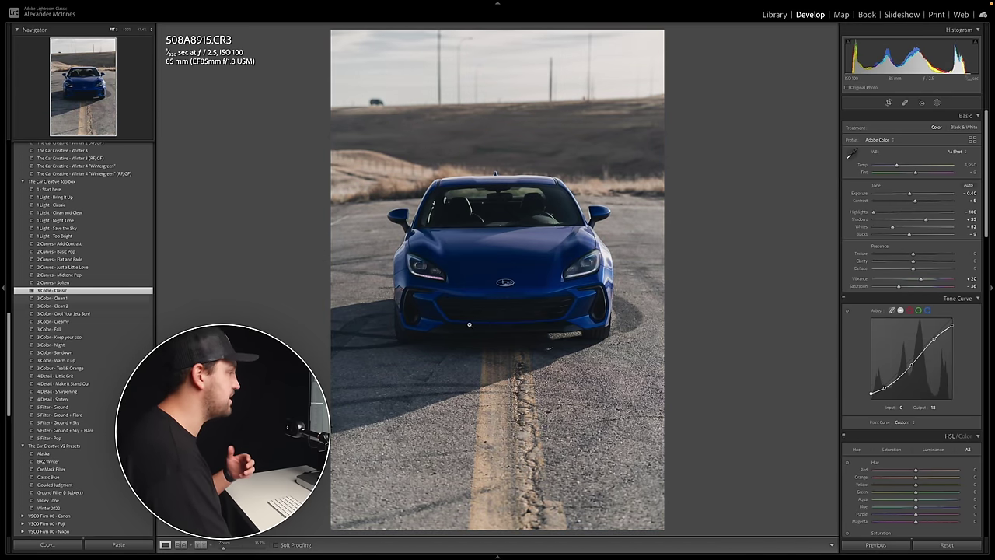
pyautogui.scroll(-2, 966, 394)
pyautogui.scroll(-3, 967, 393)
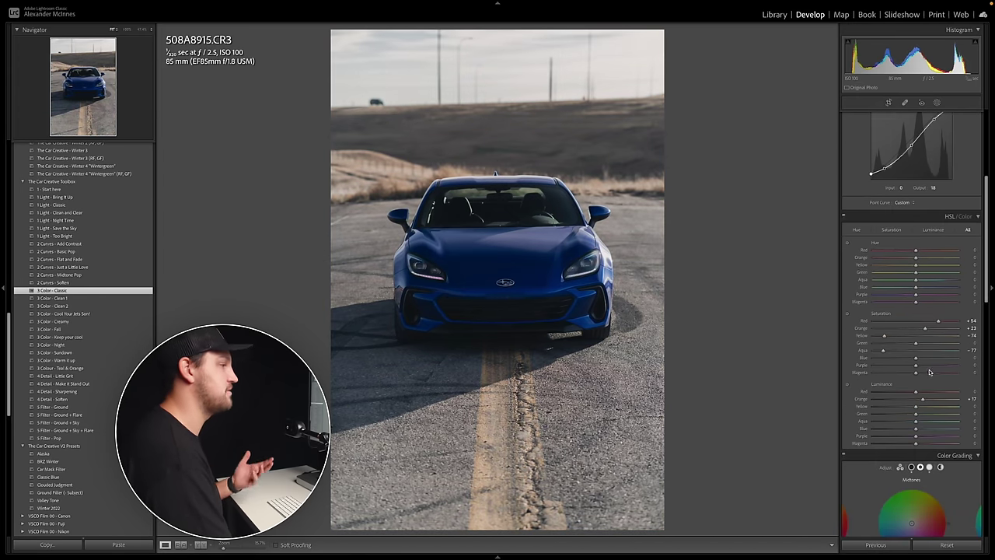
pyautogui.moveTo(884, 325)
pyautogui.mouseDown()
pyautogui.moveTo(906, 327)
pyautogui.moveTo(880, 327)
pyautogui.moveTo(909, 342)
pyautogui.moveTo(880, 342)
pyautogui.mouseUp()
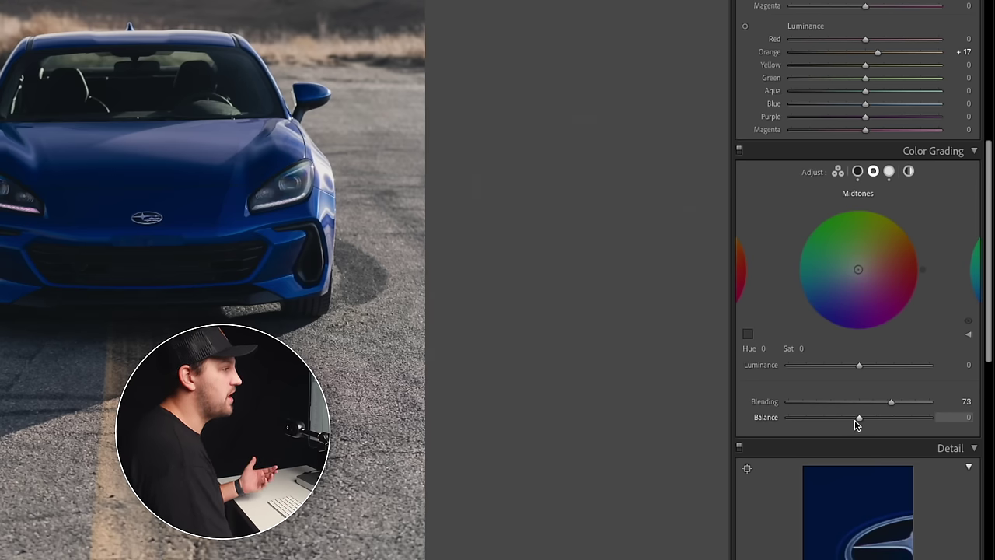
# Review the shadows and highlights color grading, and set Blending to 85 and Balance to +77.
pyautogui.scroll(-1, 861, 408)
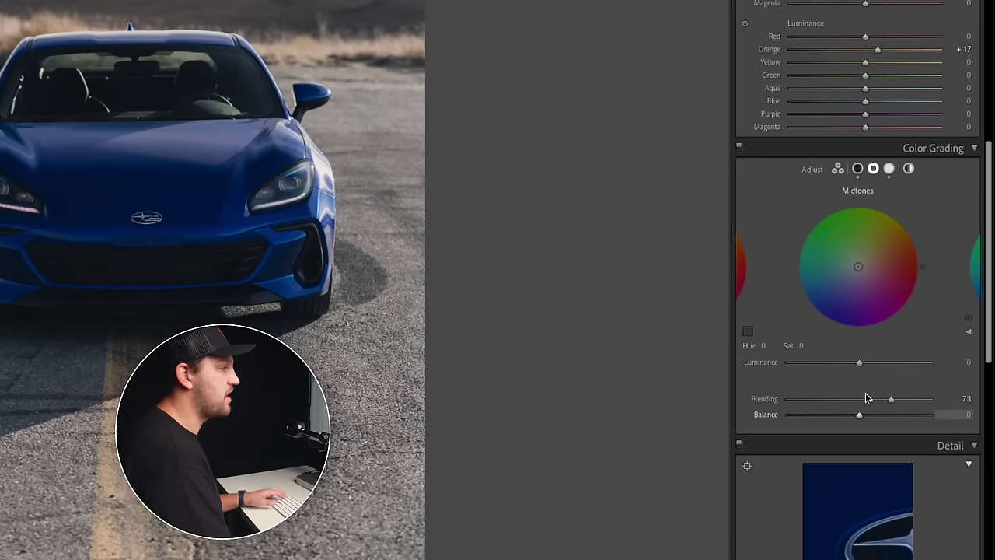
pyautogui.click(856, 168)
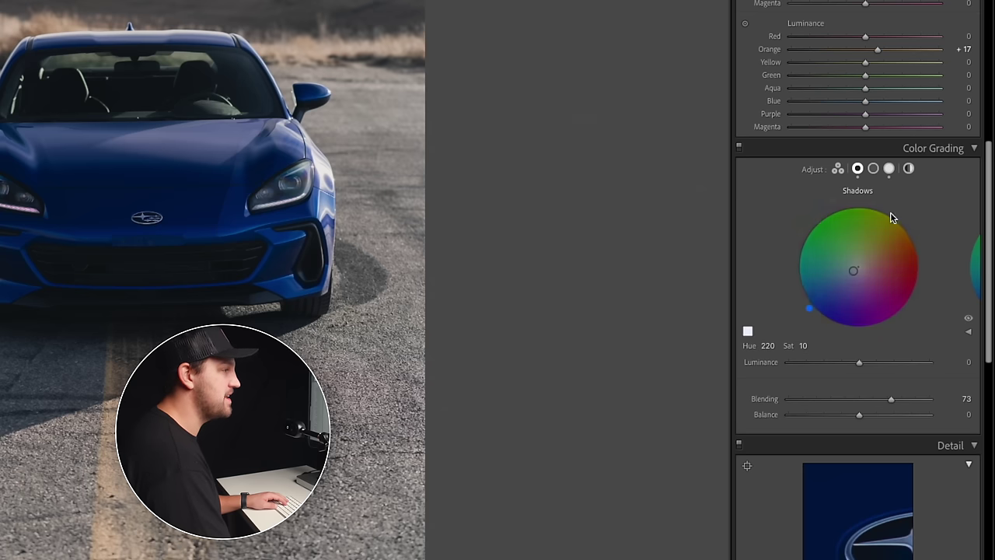
pyautogui.click(889, 168)
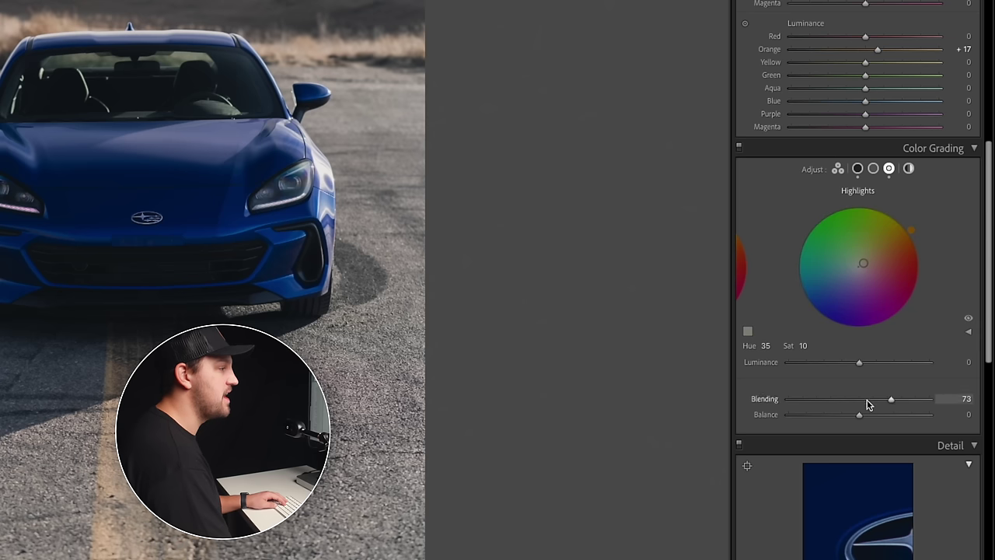
pyautogui.moveTo(859, 417); pyautogui.dragTo(910, 405)
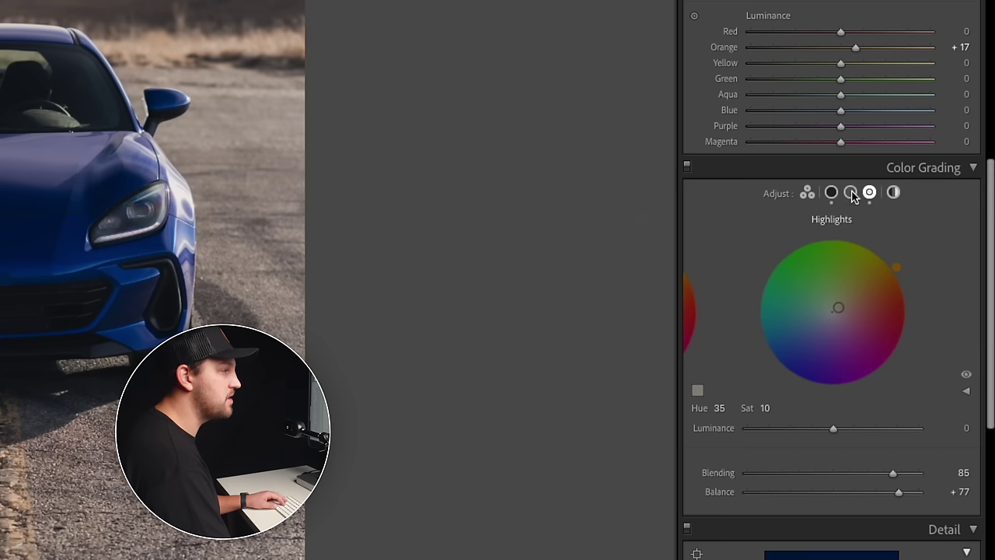
# Set the midtones luminance in Color Grading to +21.
pyautogui.click(873, 168)
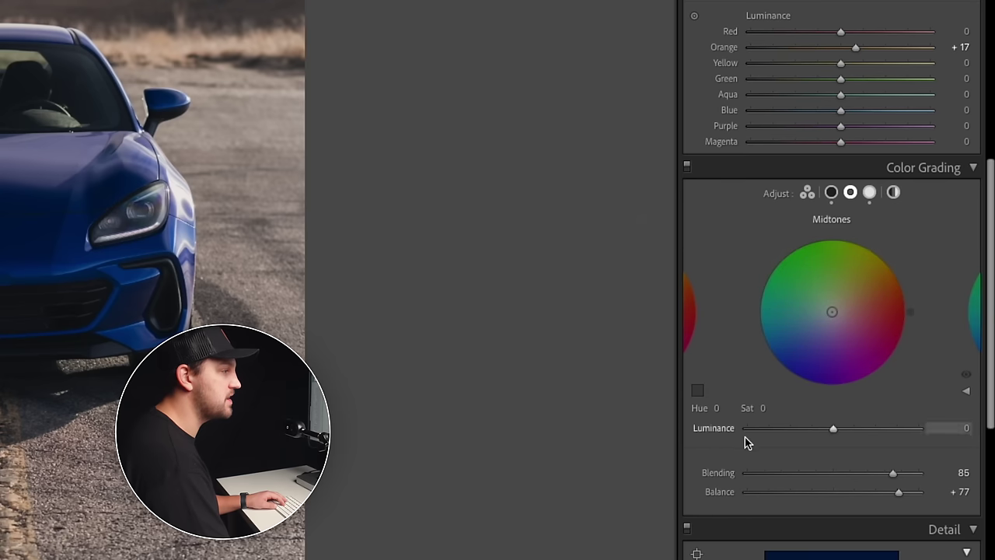
pyautogui.click(836, 432)
pyautogui.moveTo(837, 434); pyautogui.dragTo(854, 437)
# Apply the "4 Detail - Sharpening" and "4 Detail - Soften" presets to the photo.
pyautogui.scroll(-8, 848, 466)
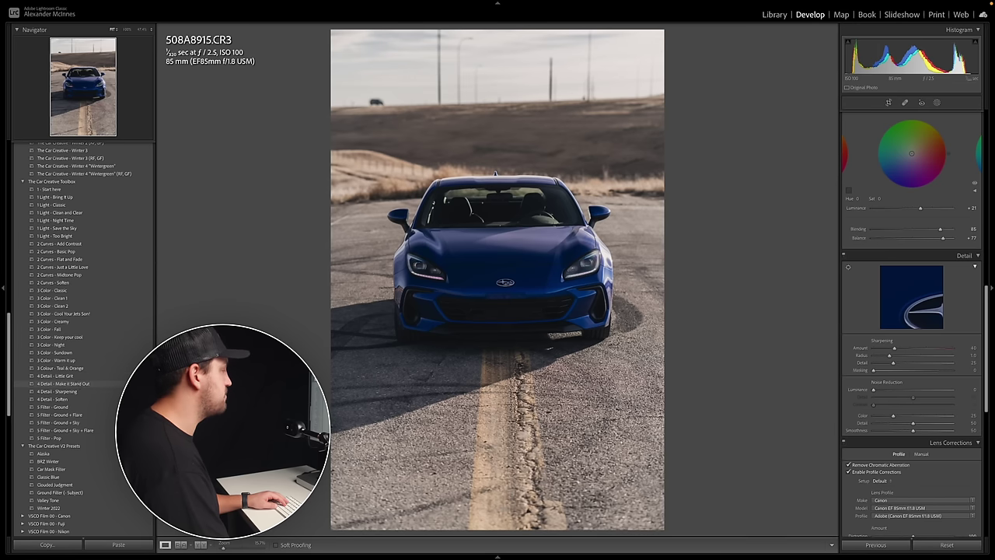
pyautogui.click(77, 392)
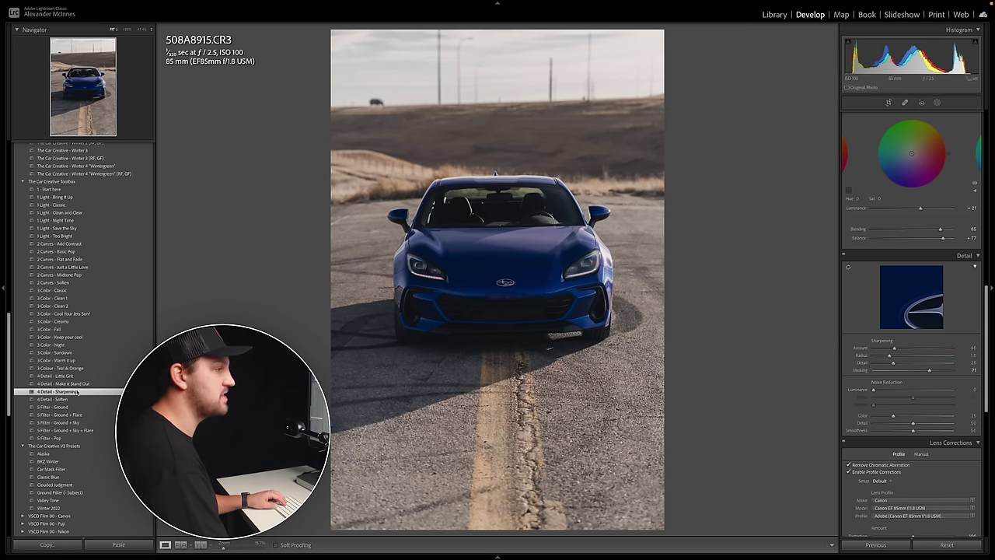
pyautogui.moveTo(931, 373); pyautogui.dragTo(933, 371)
pyautogui.click(68, 400)
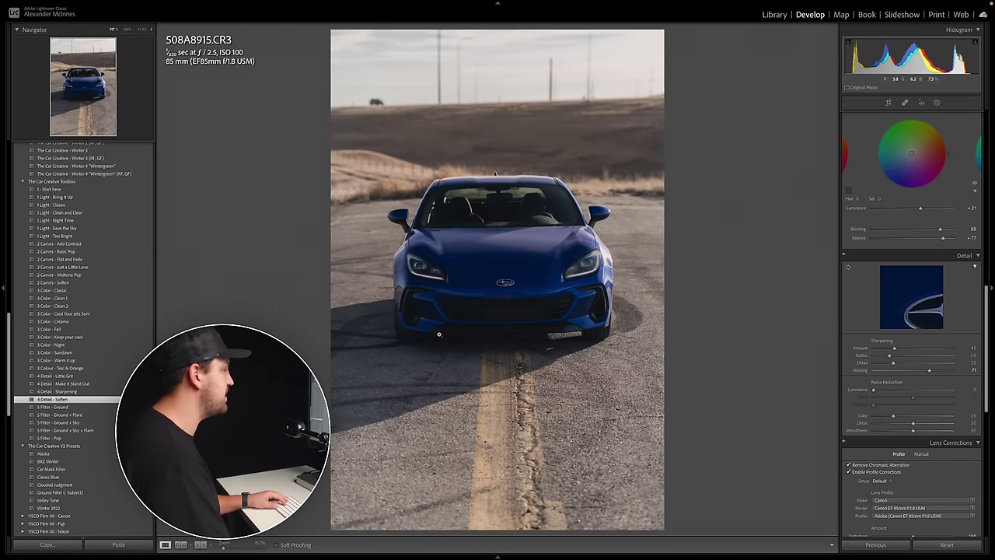
pyautogui.click(84, 391)
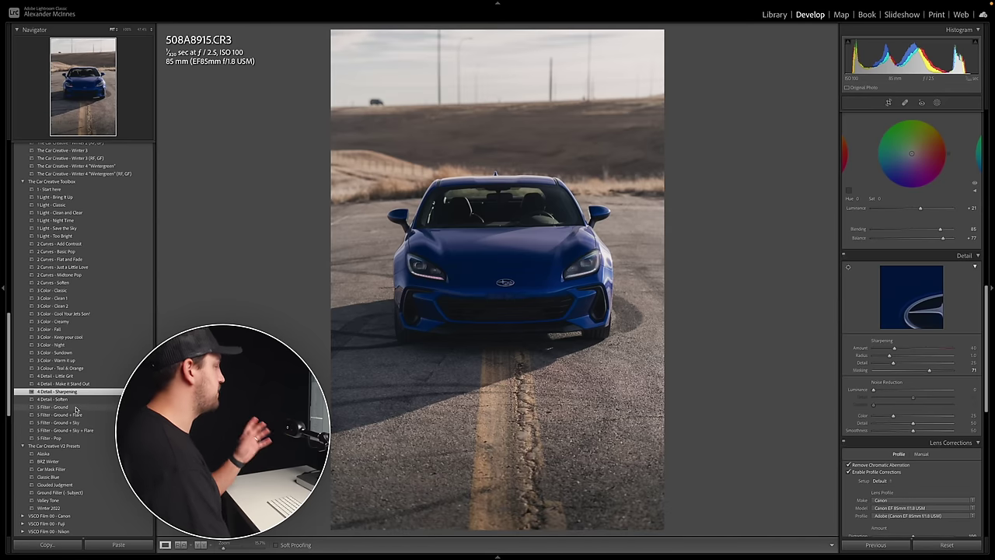
# Compare the edited photo with its unedited version.
pyautogui.scroll(10, 942, 380)
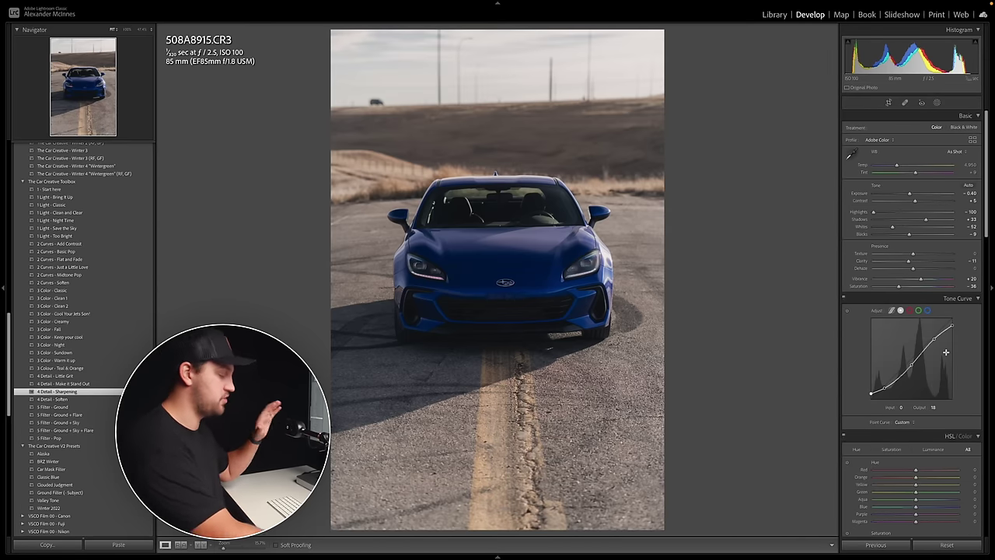
pyautogui.press('\\')
pyautogui.press('\\')
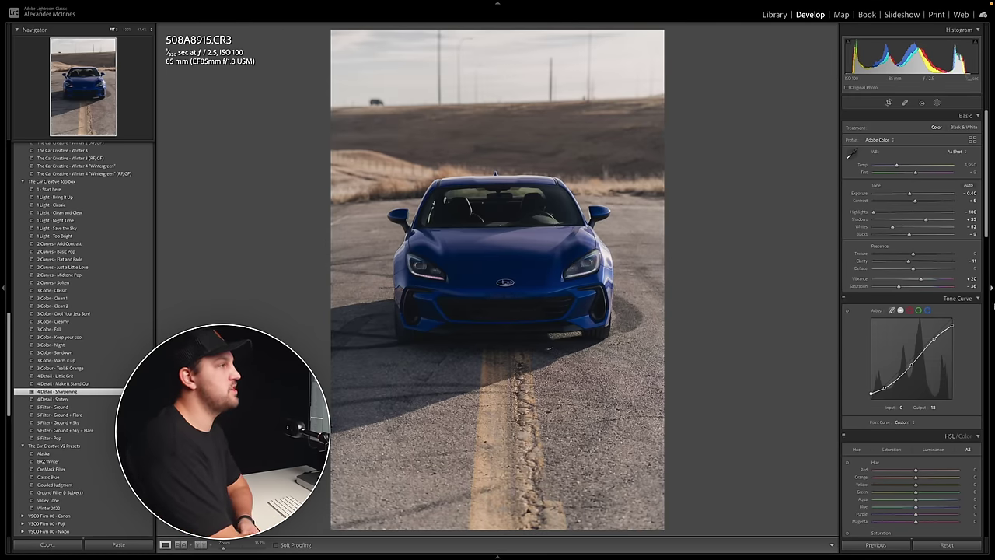
# Add a linear gradient mask from the photo's bottom edge up to the car's roof with Exposure at -0.99.
pyautogui.click(939, 103)
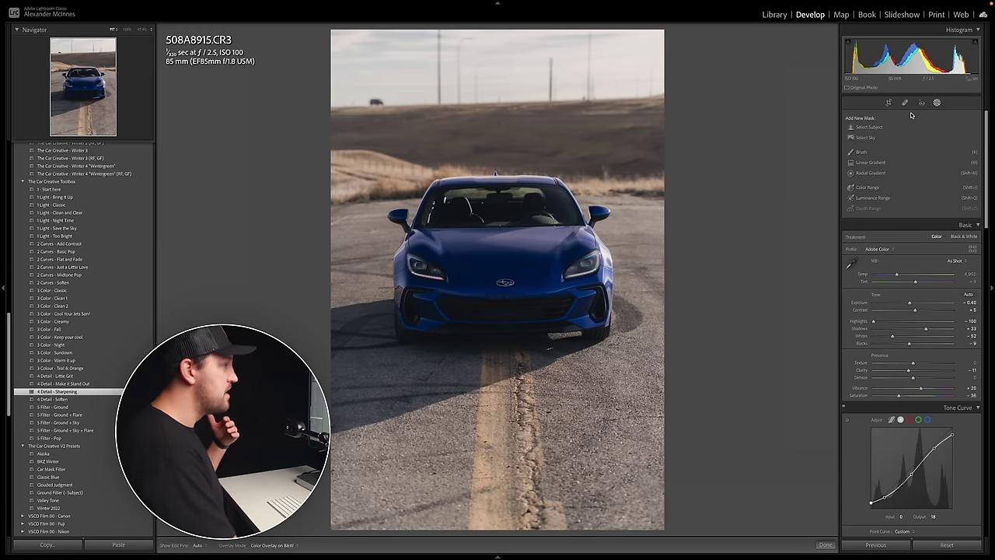
pyautogui.click(871, 163)
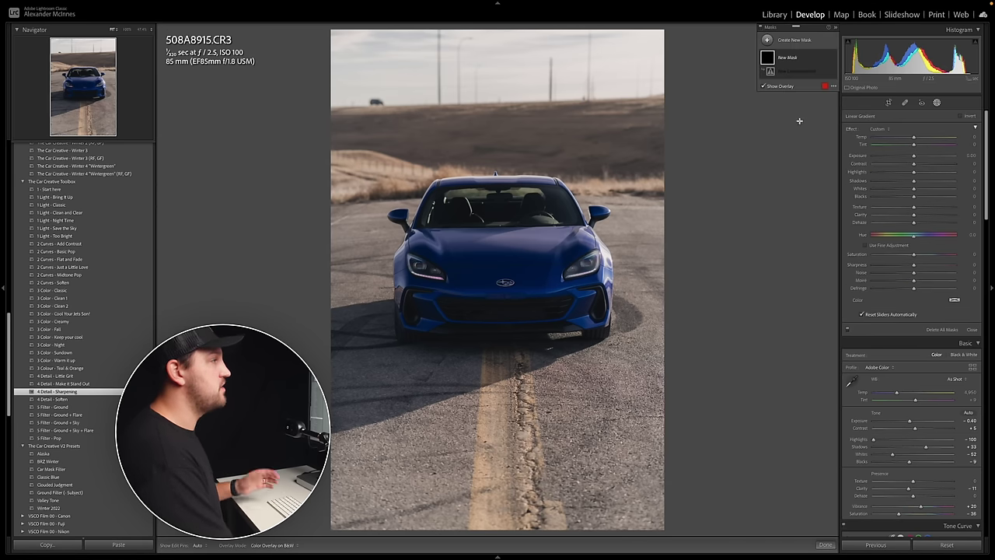
pyautogui.moveTo(504, 534); pyautogui.dragTo(502, 169)
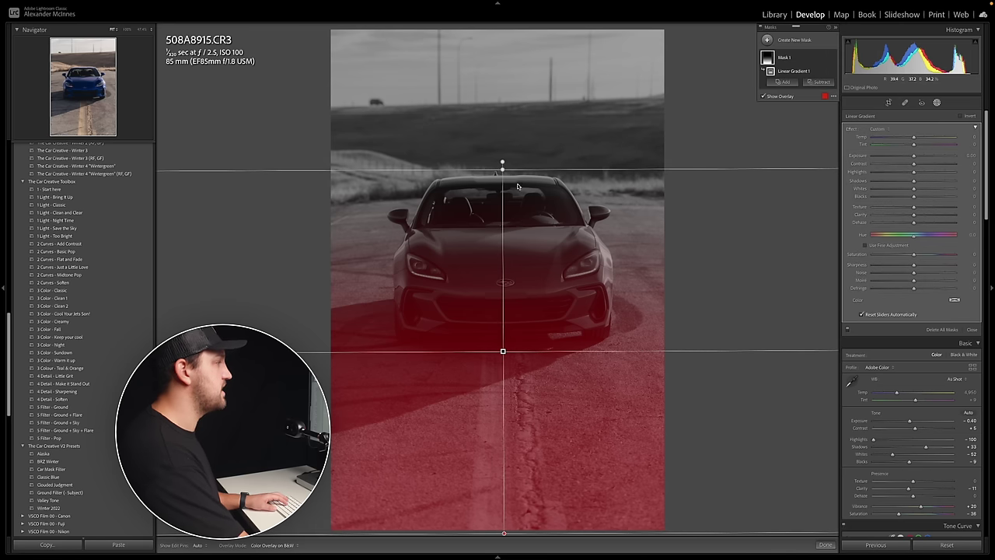
pyautogui.moveTo(914, 156); pyautogui.dragTo(903, 156)
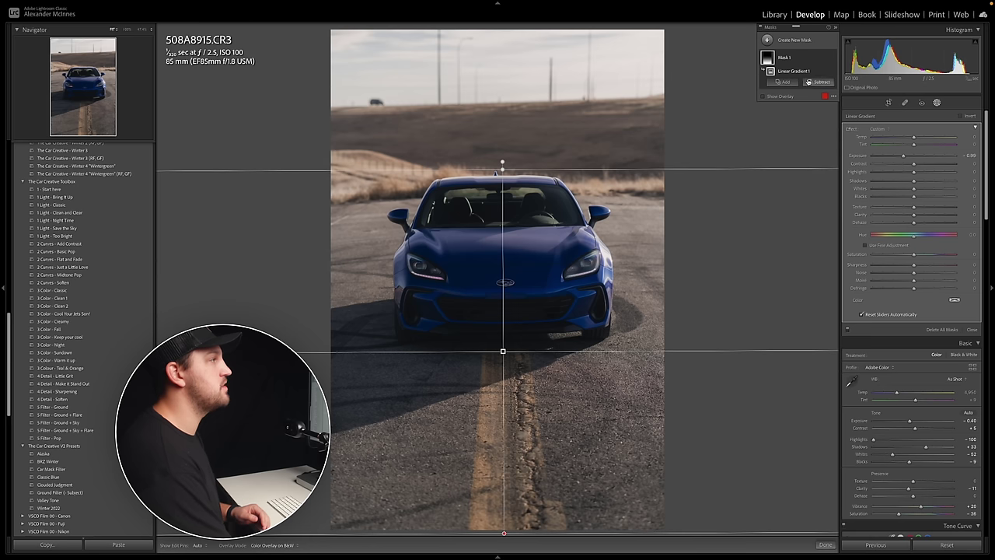
# Subtract the car from the gradient mask with Select Subject and show the mask overlay.
pyautogui.click(820, 82)
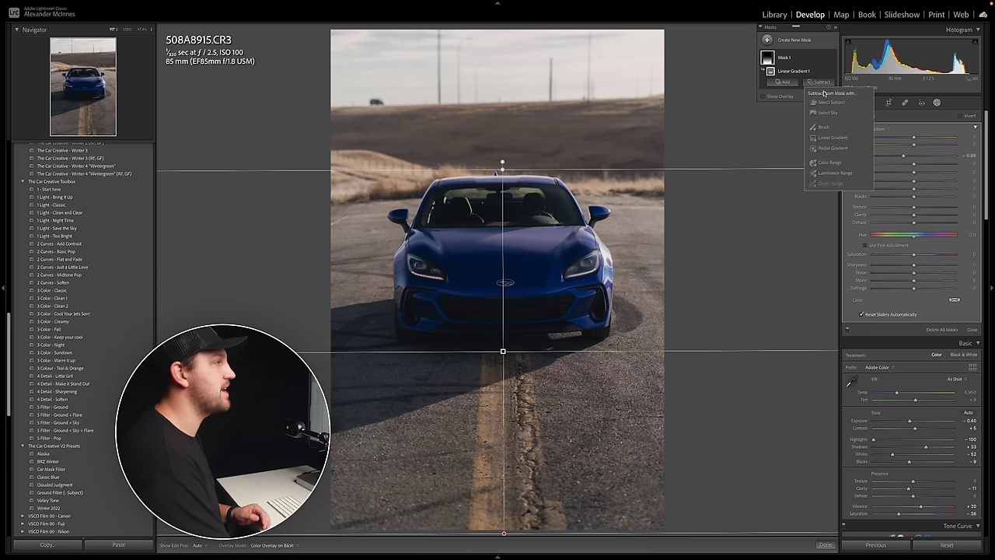
pyautogui.click(830, 102)
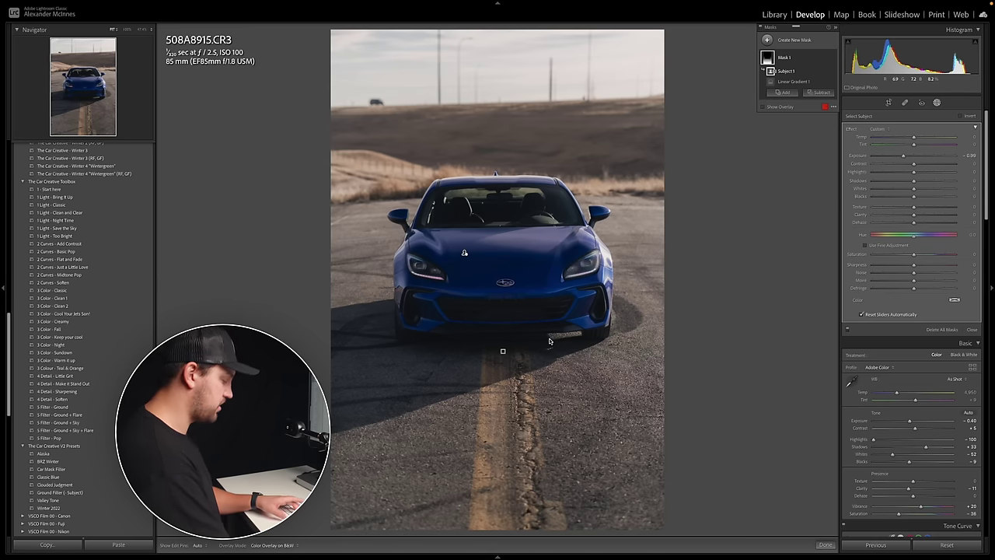
pyautogui.press('o')
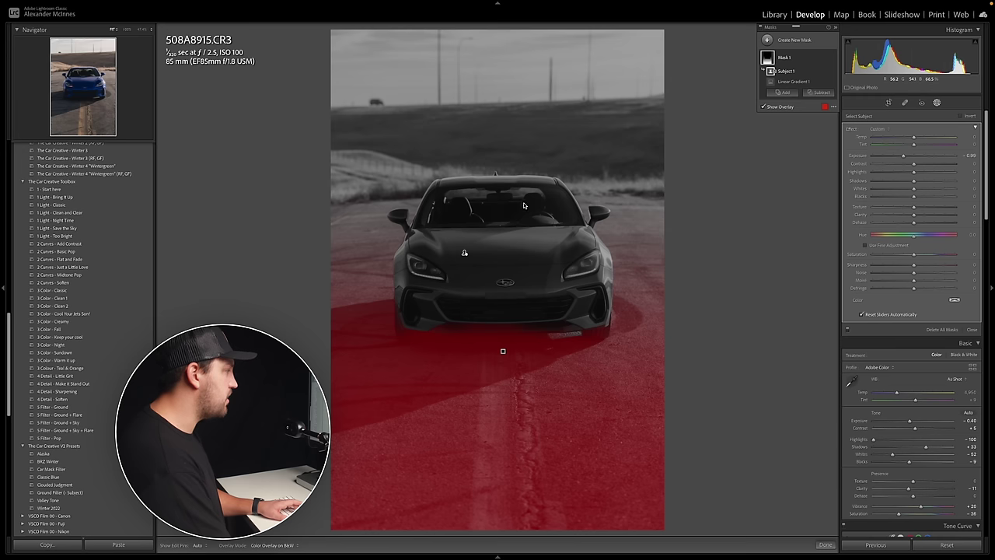
# Subtract the area along the car's lower front bumper from the mask with a brush, reduce the brush size to 6.0, and hide the overlay.
pyautogui.click(820, 93)
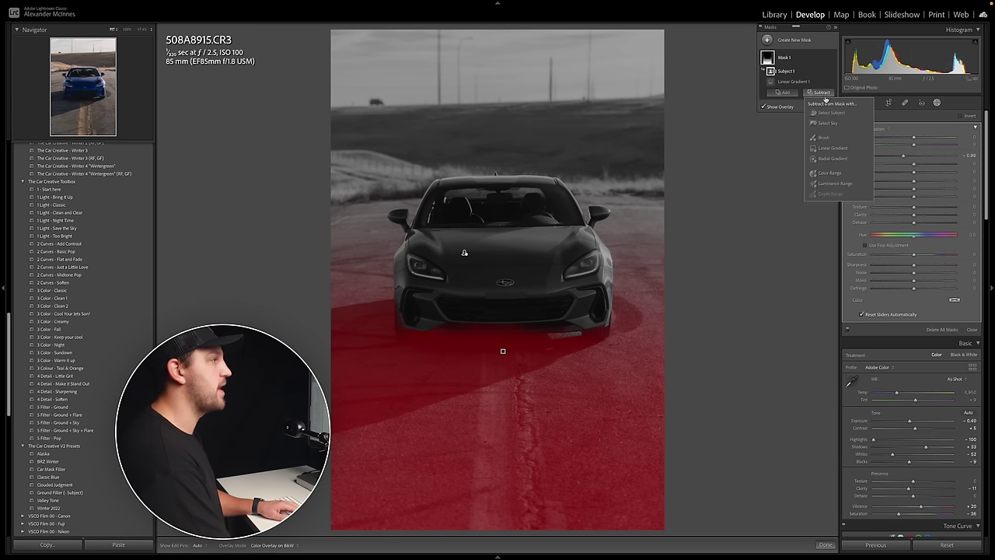
pyautogui.click(826, 138)
pyautogui.moveTo(512, 327)
pyautogui.mouseDown()
pyautogui.moveTo(455, 327)
pyautogui.moveTo(550, 327)
pyautogui.moveTo(472, 324)
pyautogui.moveTo(520, 316)
pyautogui.moveTo(473, 327)
pyautogui.mouseUp()
pyautogui.press('[')
pyautogui.press('[')
pyautogui.press('[')
pyautogui.press('[')
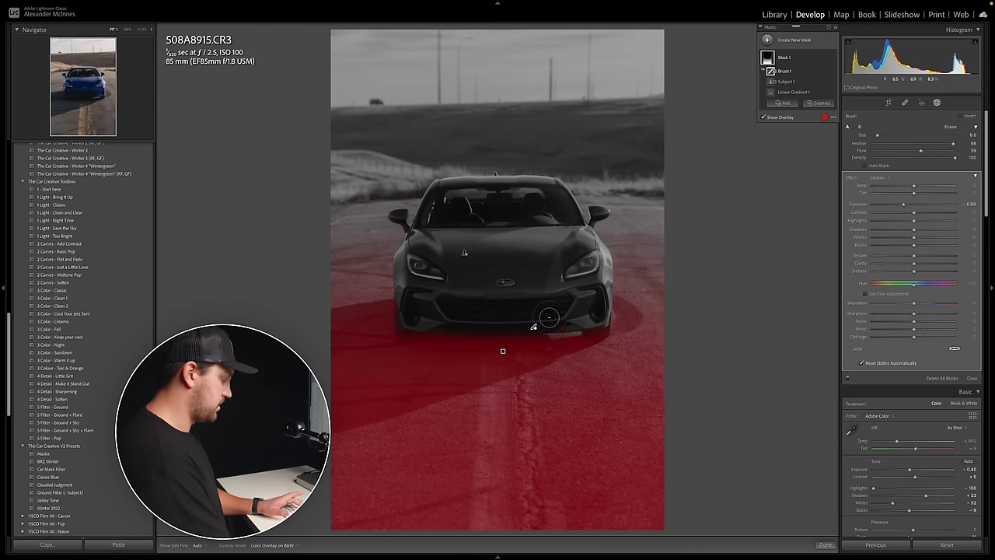
pyautogui.press('o')
# Set the mask's Exposure to -1.26 and lower the photo's tone curve black point to an output of 7.
pyautogui.moveTo(904, 206); pyautogui.dragTo(903, 206)
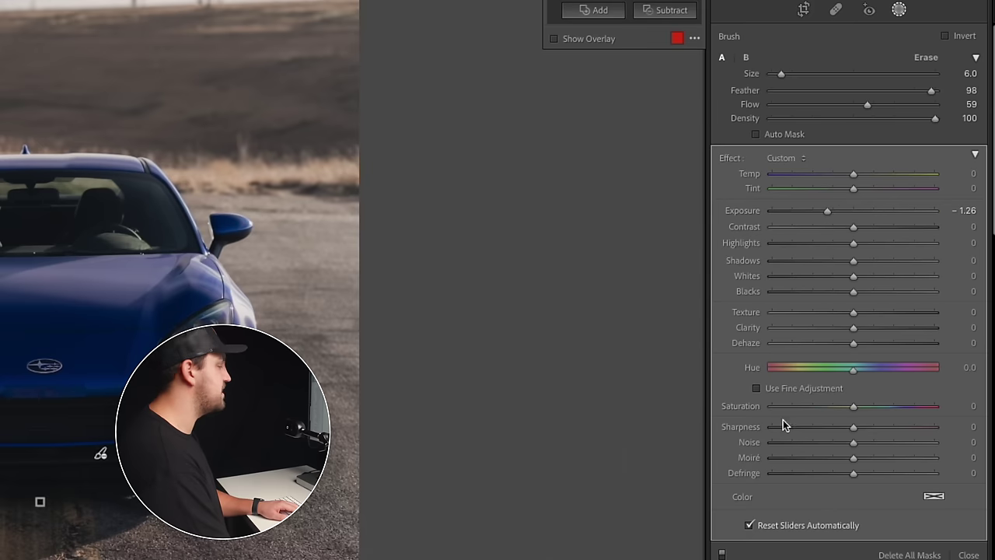
pyautogui.scroll(-10, 884, 322)
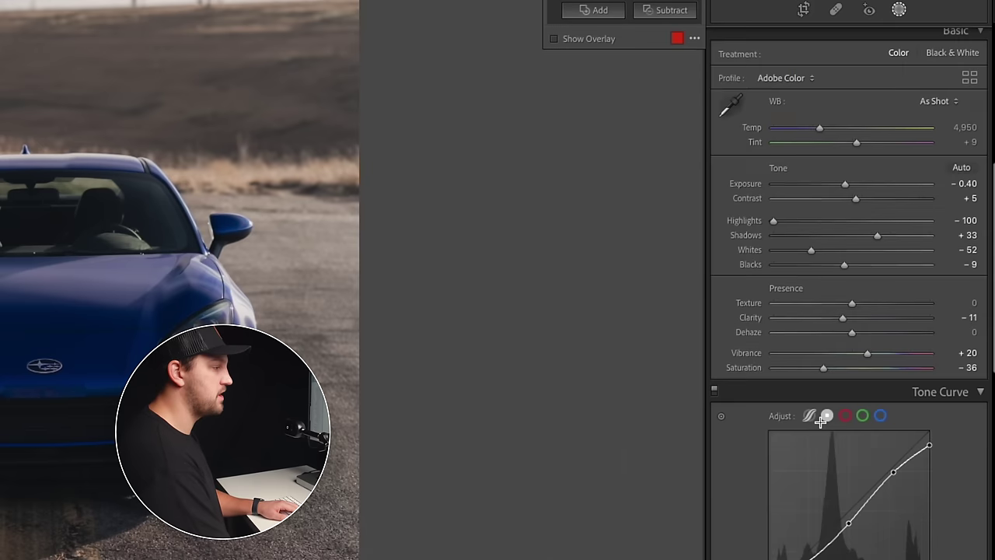
pyautogui.scroll(-3, 821, 426)
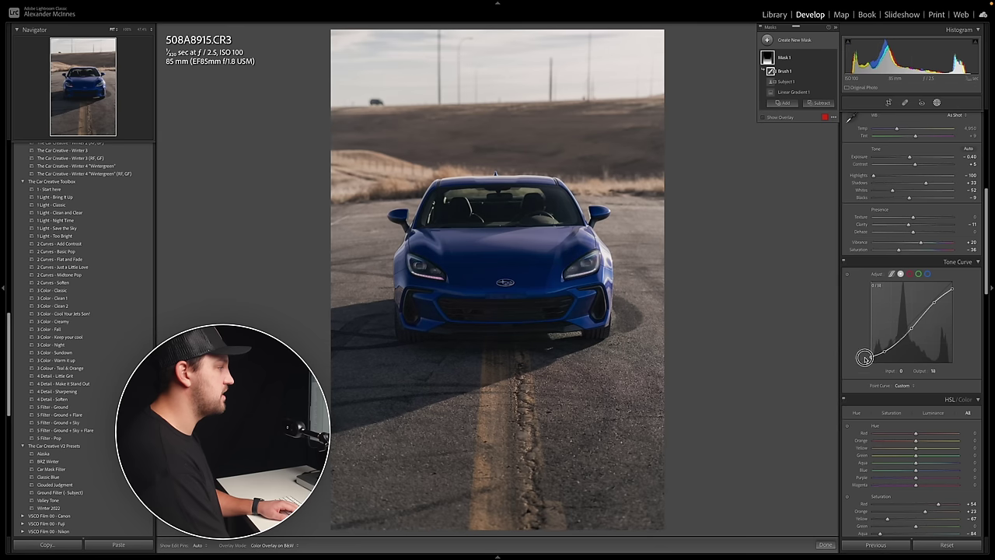
pyautogui.moveTo(864, 357); pyautogui.dragTo(869, 359)
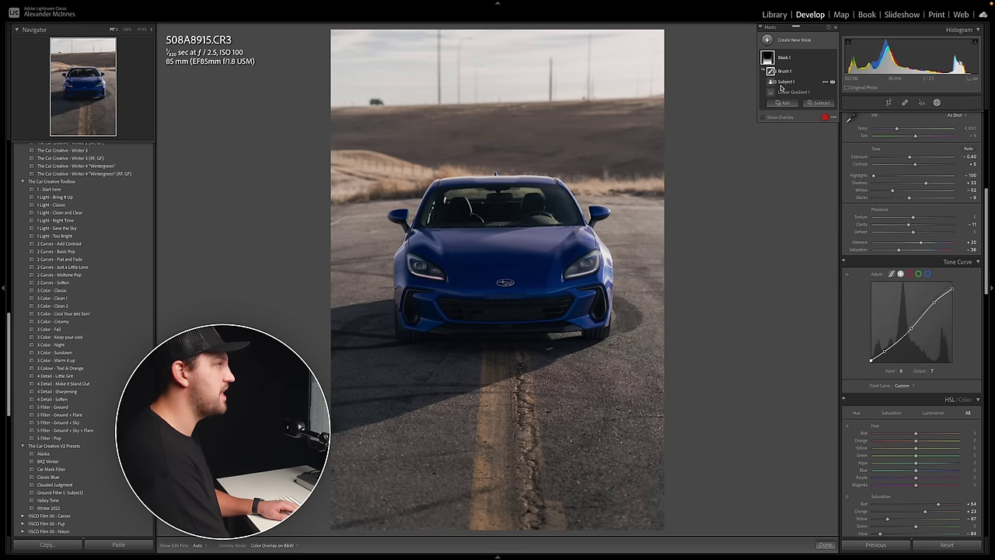
# Add a mask of the car with Select Subject and hide the mask overlay.
pyautogui.click(918, 111)
pyautogui.moveTo(913, 205); pyautogui.dragTo(899, 207)
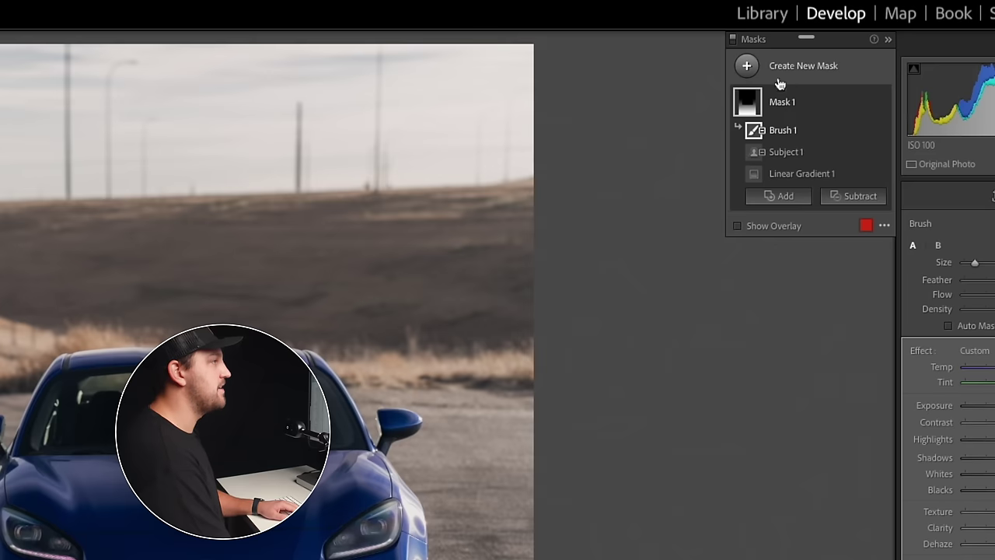
pyautogui.click(791, 41)
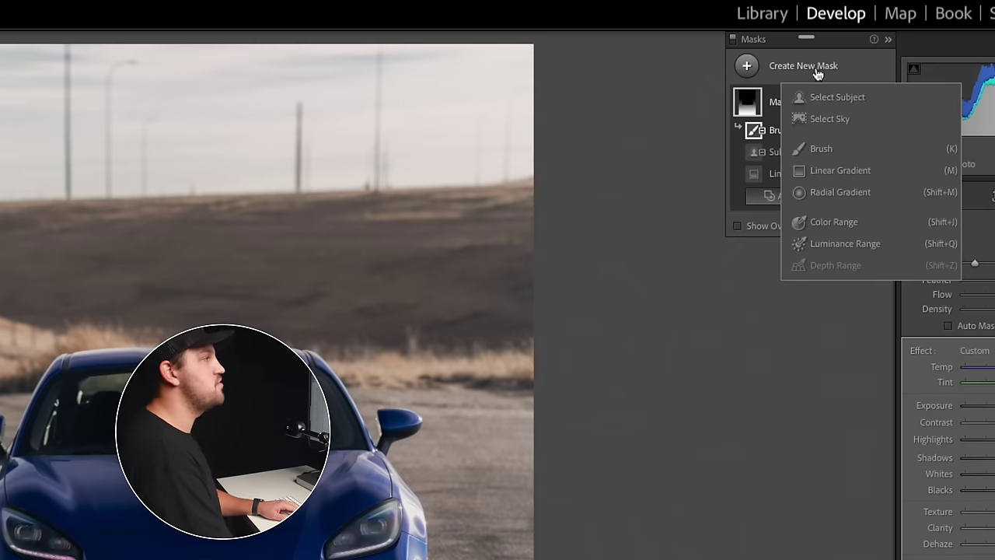
pyautogui.click(838, 98)
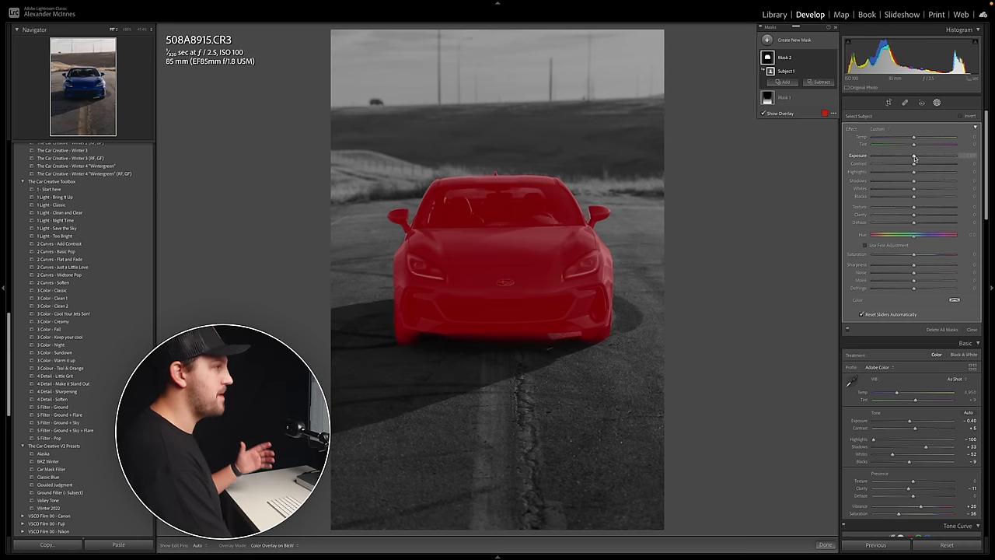
pyautogui.press('o')
# Set the car mask's Exposure to 0.32, Contrast to 25, Highlights to -78, Shadows to 24, Whites to 10 and Blacks to -18.
pyautogui.moveTo(914, 159); pyautogui.dragTo(917, 157)
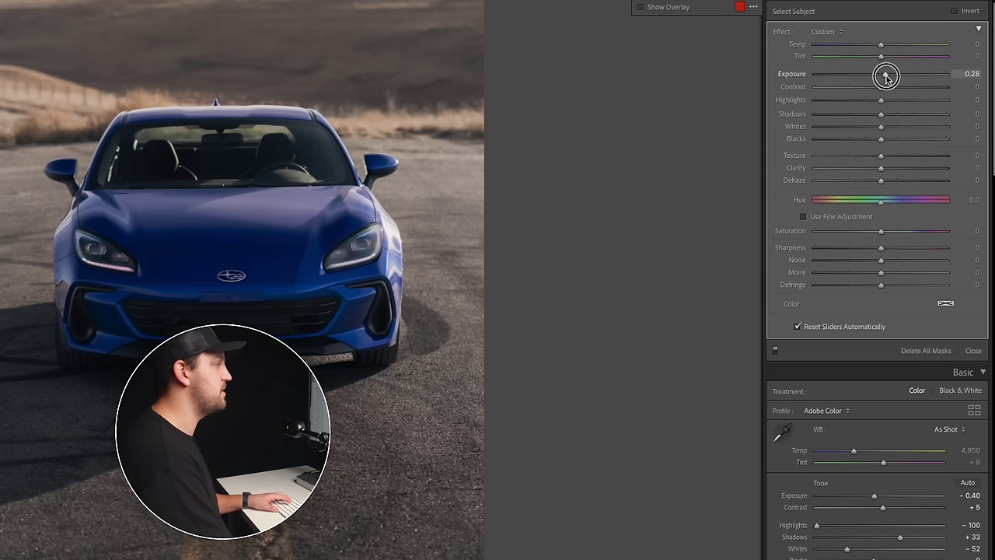
pyautogui.moveTo(887, 77); pyautogui.dragTo(896, 114)
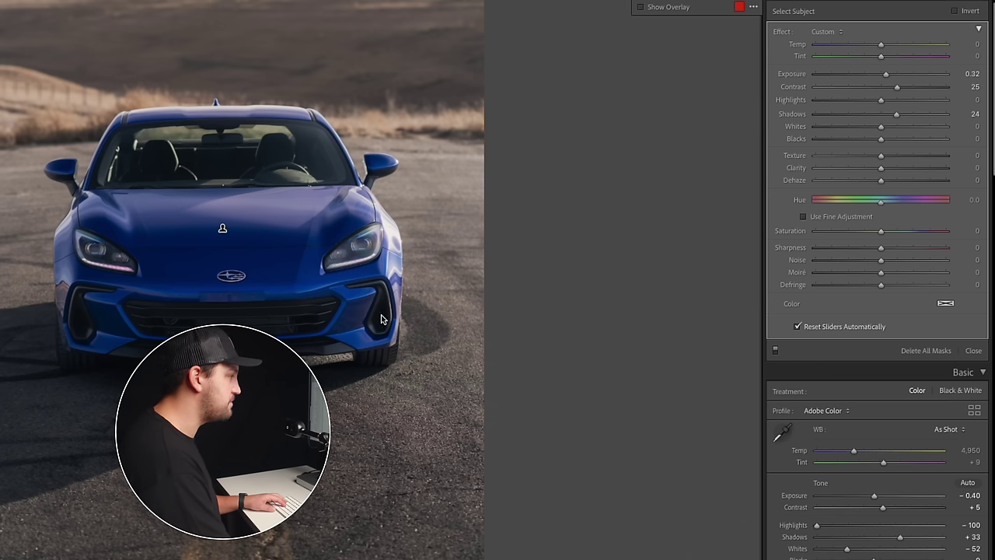
pyautogui.moveTo(882, 101); pyautogui.dragTo(830, 103)
pyautogui.moveTo(882, 129); pyautogui.dragTo(869, 144)
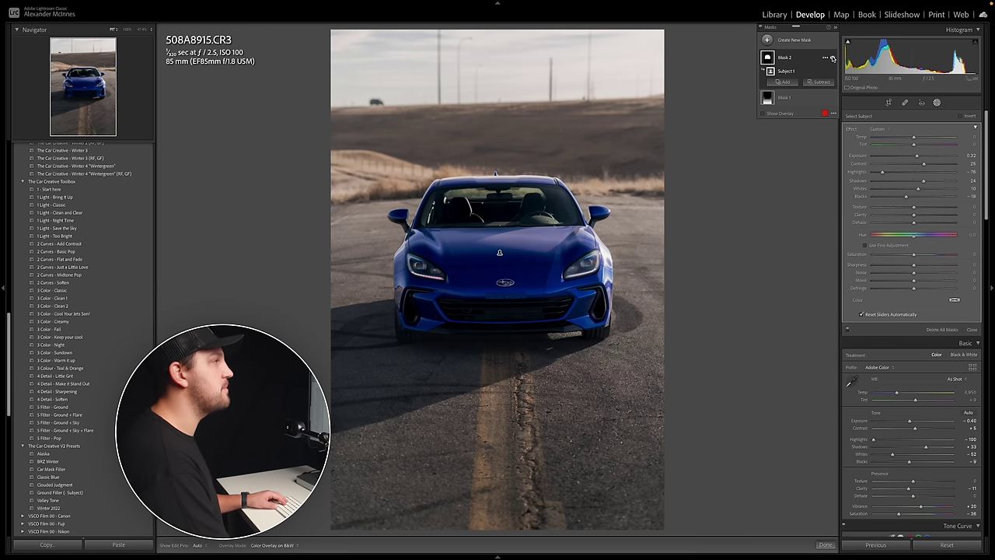
# Compare the photo with and without the car mask, and set the mask's Contrast to 34 and Shadows to 35.
pyautogui.click(833, 59)
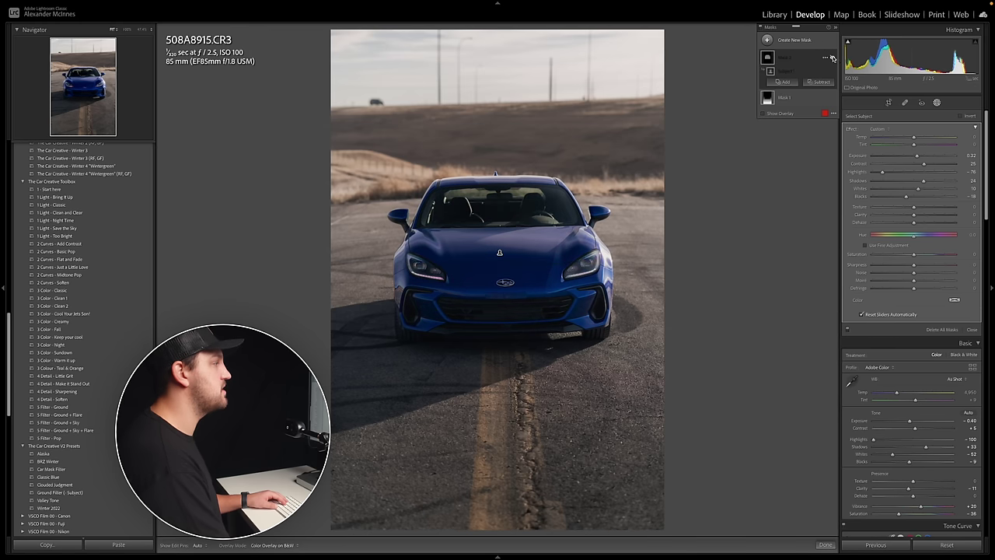
pyautogui.click(833, 58)
pyautogui.click(833, 59)
pyautogui.click(833, 59)
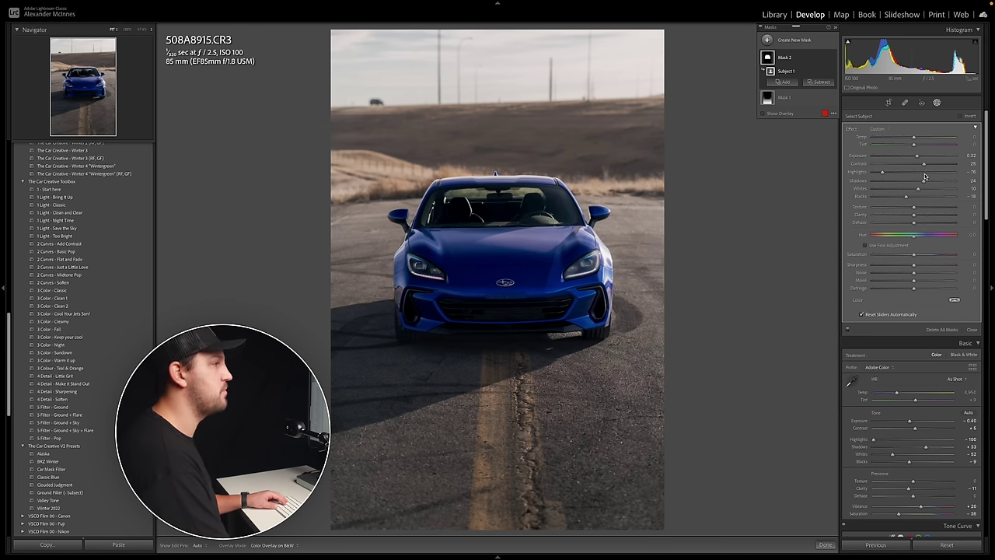
pyautogui.moveTo(923, 181); pyautogui.dragTo(920, 163)
# Compare the photo with the car mask off and on, and with all masks off and on.
pyautogui.click(830, 59)
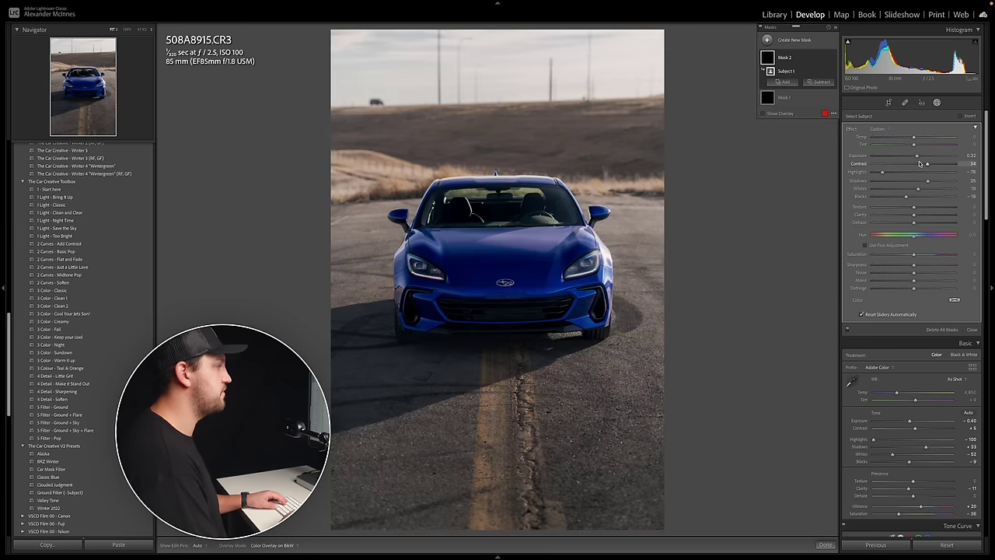
pyautogui.click(830, 59)
pyautogui.click(763, 29)
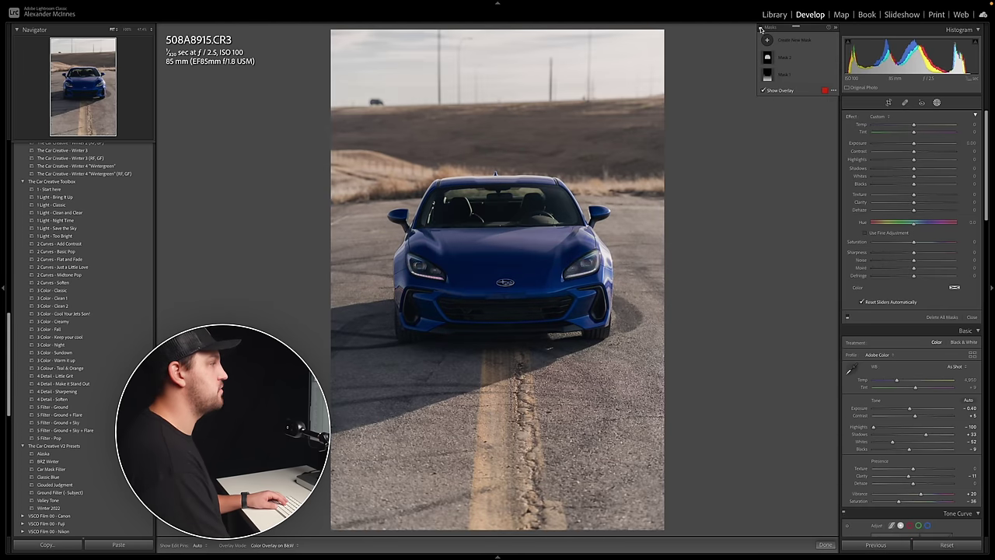
pyautogui.click(762, 29)
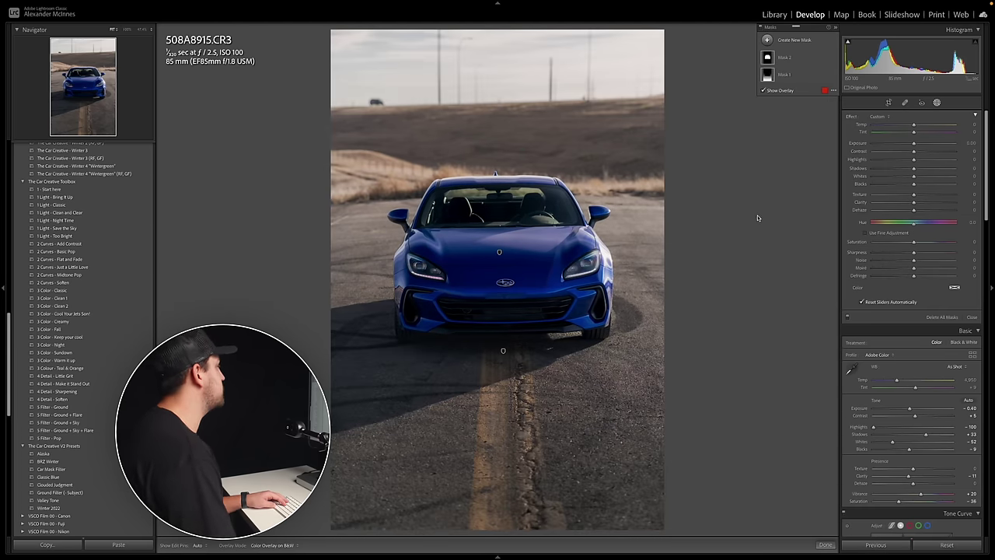
# Add a Select Sky mask with Temp at -10, Exposure at -0.84, Contrast at 28 and Highlights at 16.
pyautogui.click(787, 41)
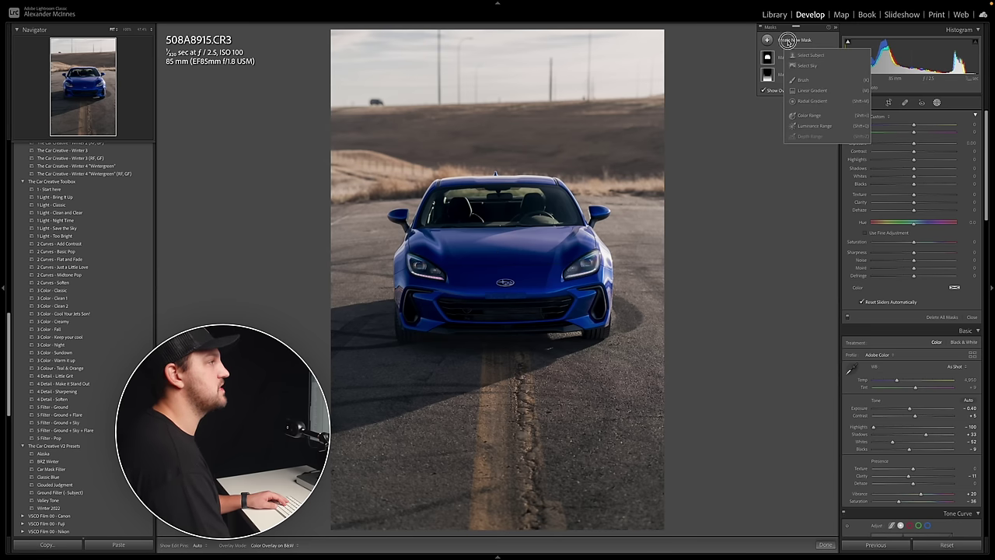
pyautogui.click(806, 67)
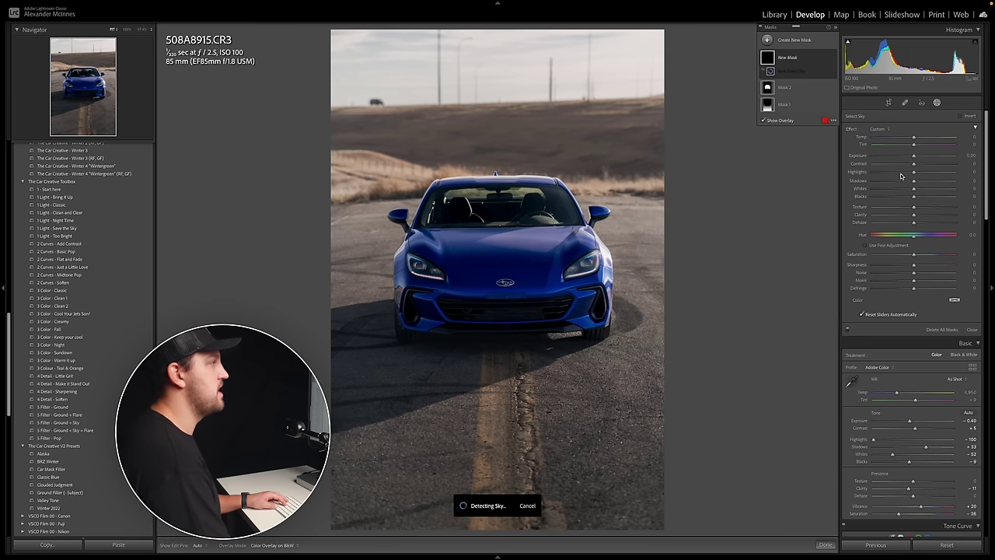
pyautogui.moveTo(913, 155)
pyautogui.mouseDown()
pyautogui.moveTo(905, 156)
pyautogui.moveTo(915, 138)
pyautogui.moveTo(902, 138)
pyautogui.moveTo(926, 164)
pyautogui.mouseUp()
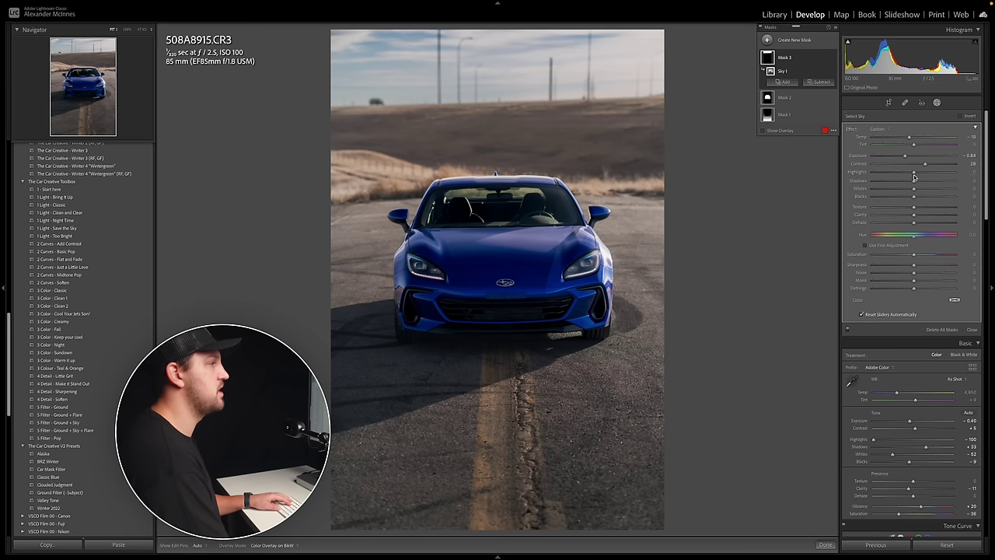
pyautogui.moveTo(913, 173); pyautogui.dragTo(920, 172)
# Add a linear gradient mask fading from just above the car's roof down to the headlights, and subtract the sky with Select Sky.
pyautogui.click(767, 40)
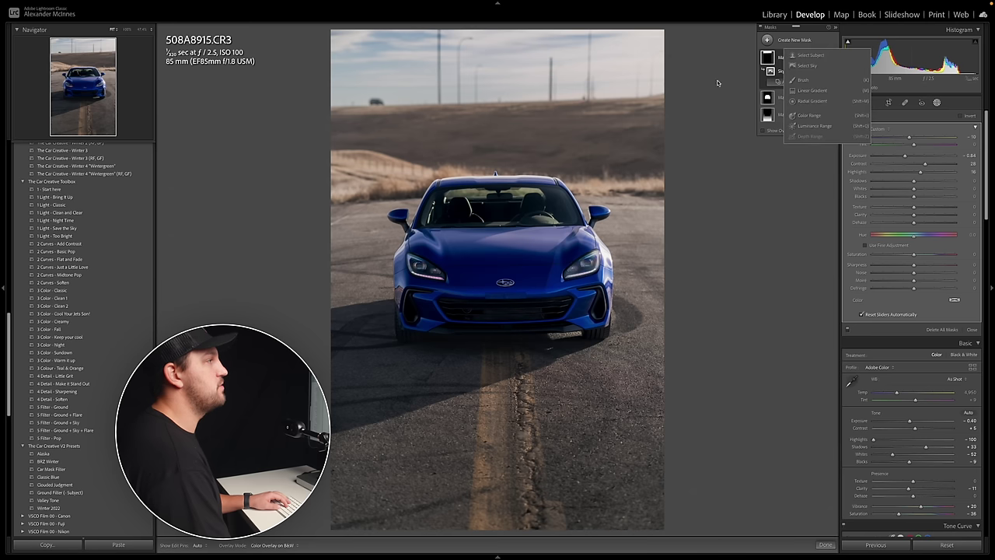
pyautogui.click(809, 92)
pyautogui.moveTo(494, 168); pyautogui.dragTo(493, 265)
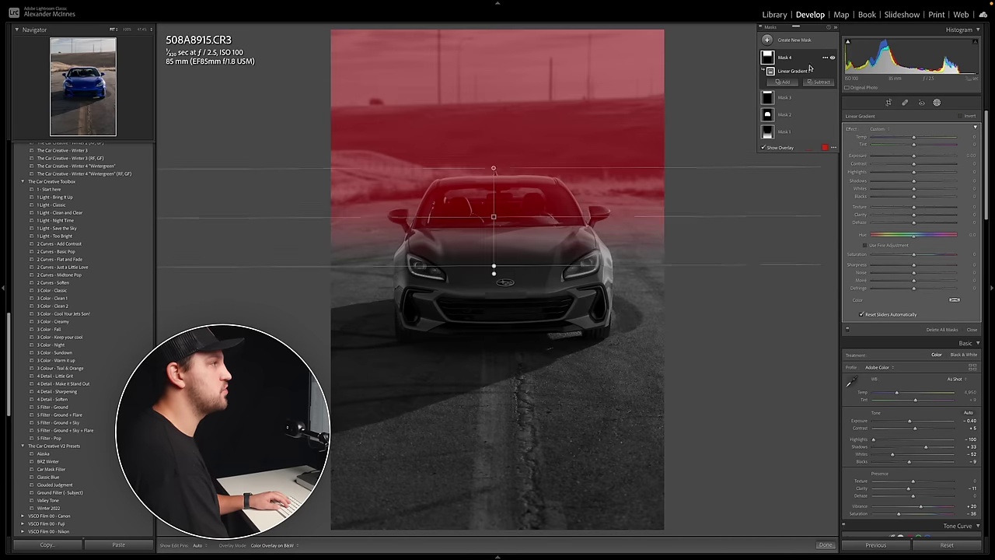
pyautogui.click(822, 81)
pyautogui.click(828, 113)
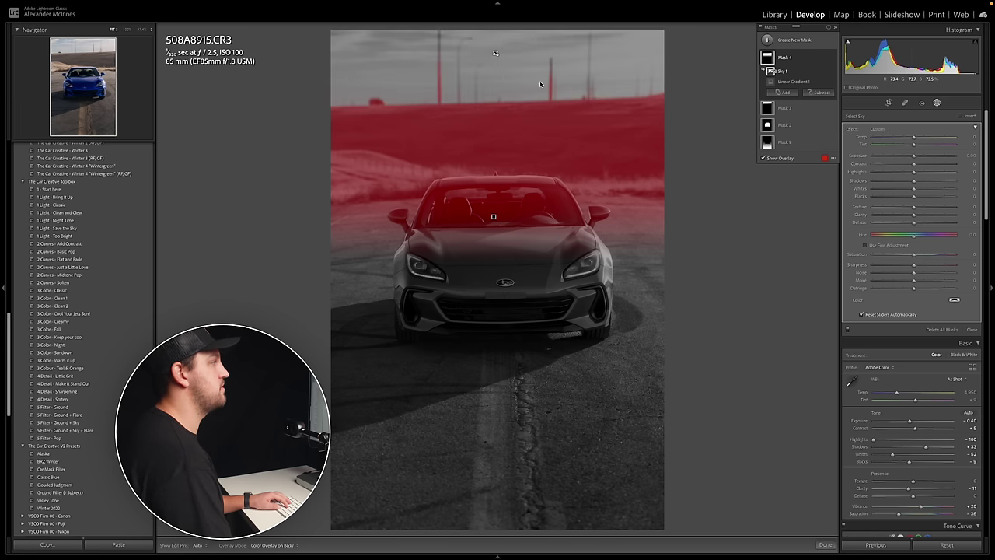
# Subtract the car from the background gradient with Select Subject, move the gradient up slightly on the windshield, and hide the overlay.
pyautogui.click(818, 94)
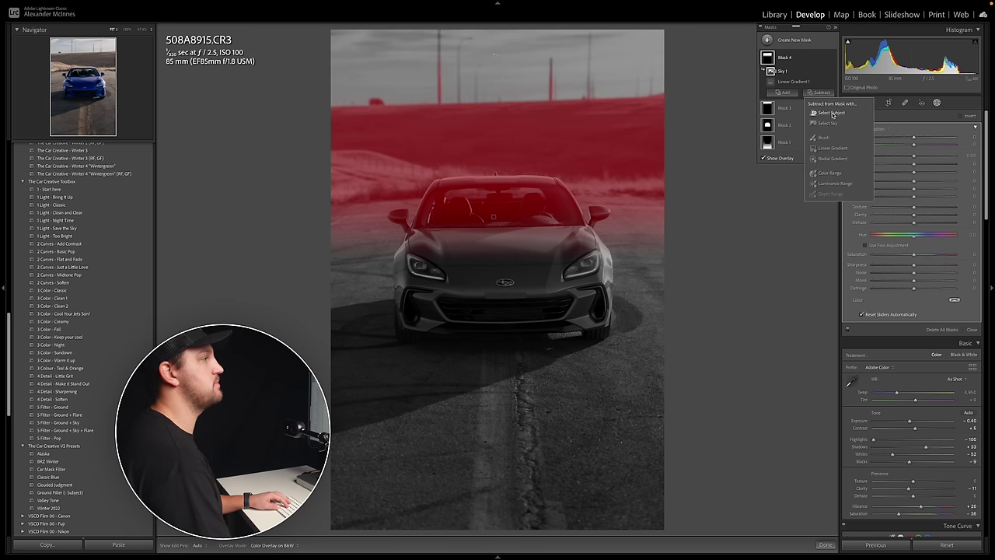
pyautogui.click(830, 113)
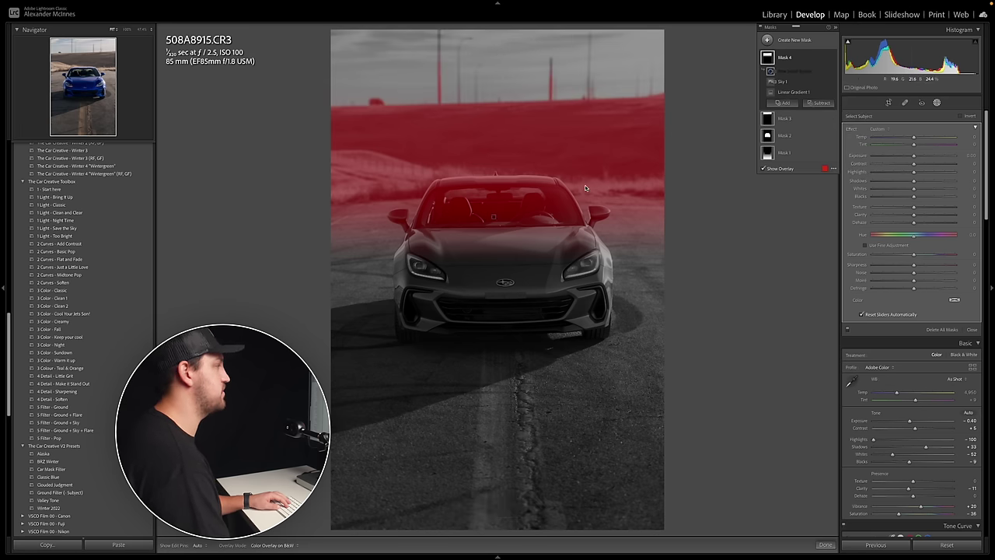
pyautogui.click(493, 216)
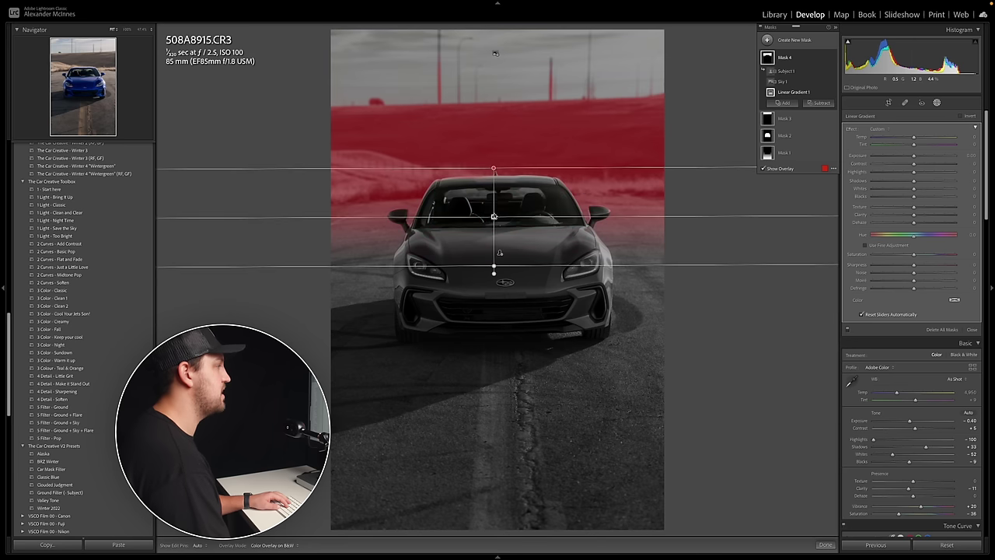
pyautogui.moveTo(493, 215); pyautogui.dragTo(495, 194)
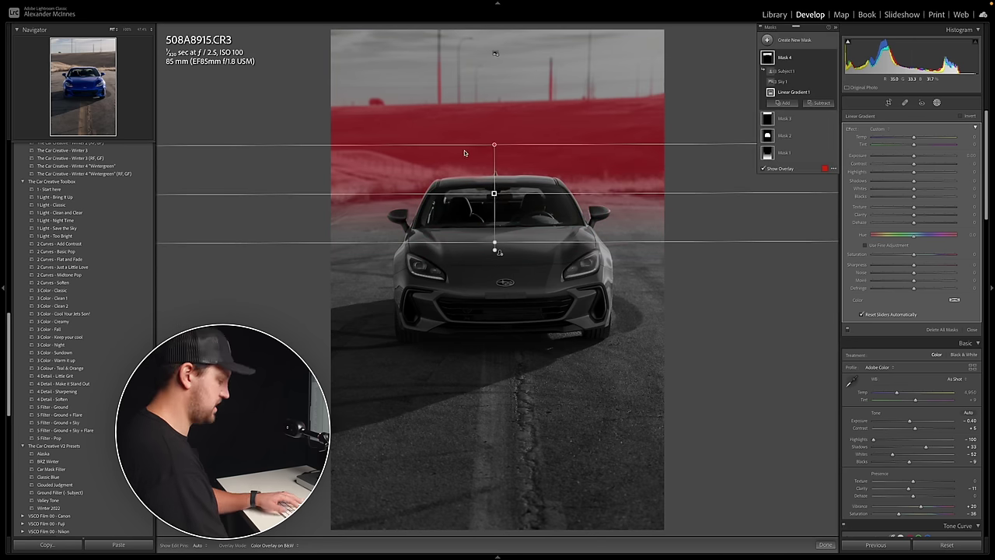
pyautogui.press('o')
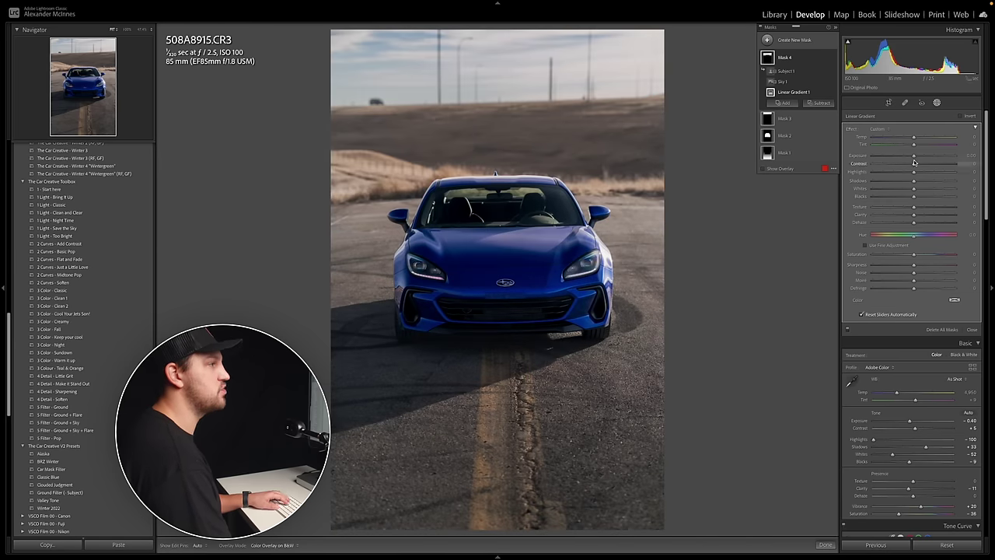
# Set the background gradient's Exposure to -0.83, Highlights to -6, Shadows to -18, Saturation to 41 and Hue to -4.7.
pyautogui.moveTo(913, 156); pyautogui.dragTo(908, 180)
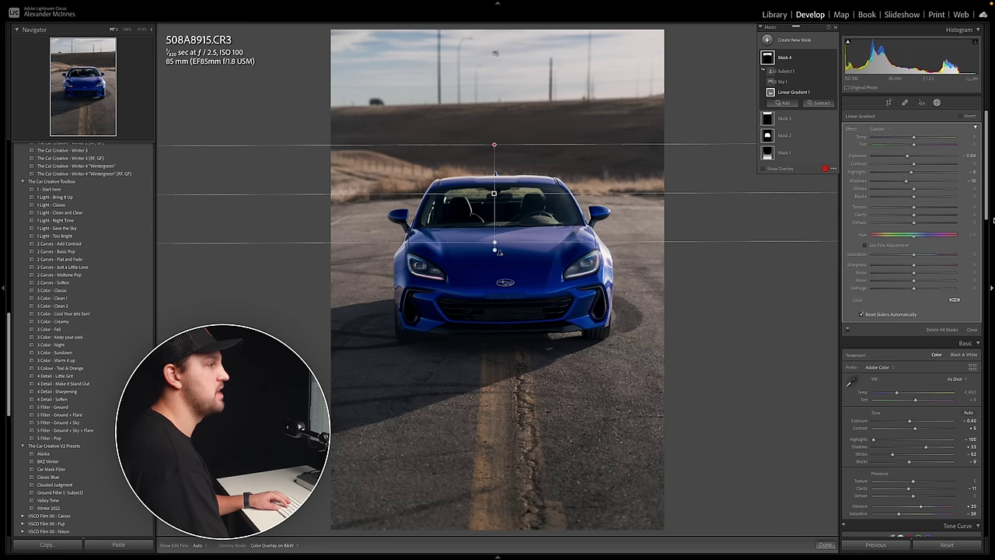
pyautogui.moveTo(914, 256); pyautogui.dragTo(933, 256)
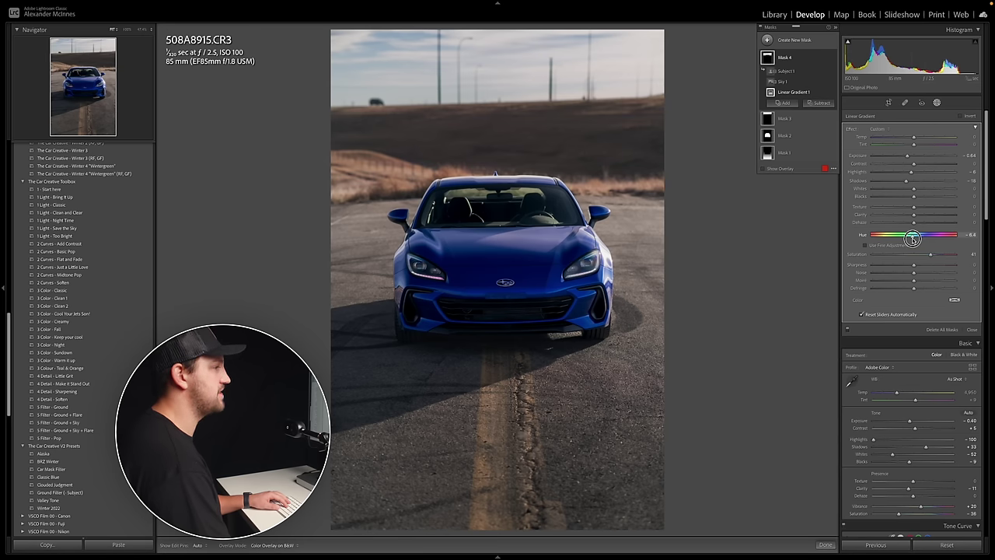
pyautogui.moveTo(913, 240); pyautogui.dragTo(917, 237)
pyautogui.moveTo(906, 156); pyautogui.dragTo(903, 156)
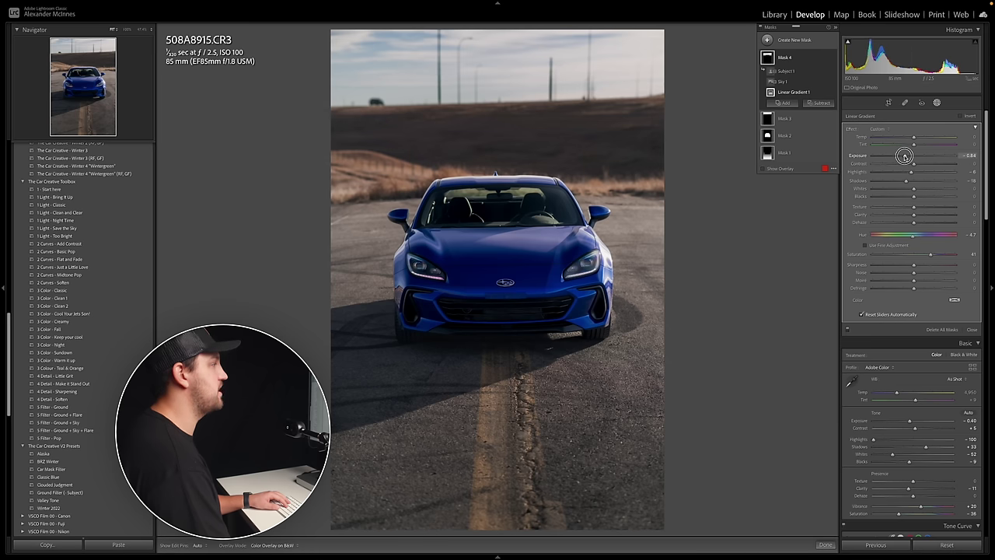
# Add a diagonal linear gradient mask from the photo's upper-right edge across the car, with Exposure at 1.54 and Contrast at 26.
pyautogui.moveTo(556, 242)
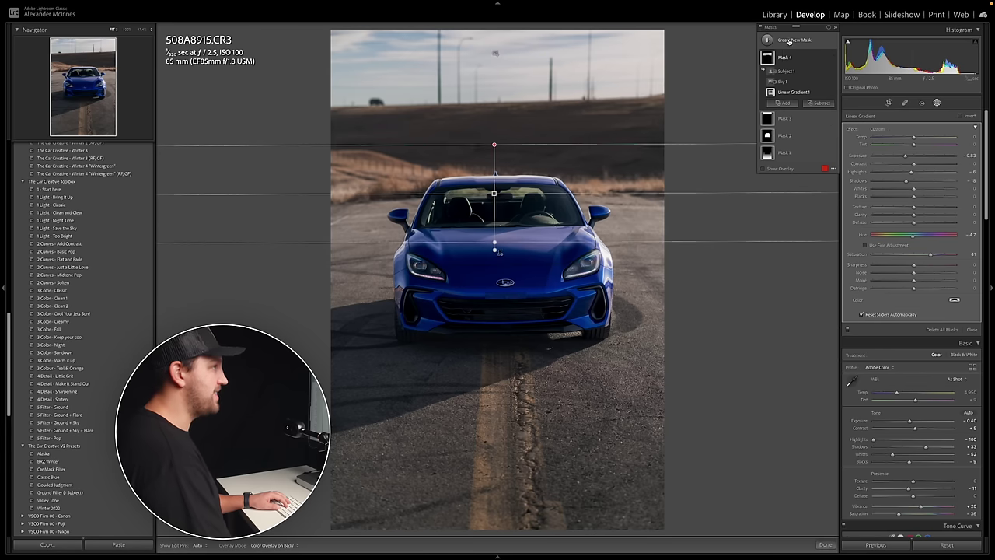
pyautogui.click(787, 40)
pyautogui.click(805, 91)
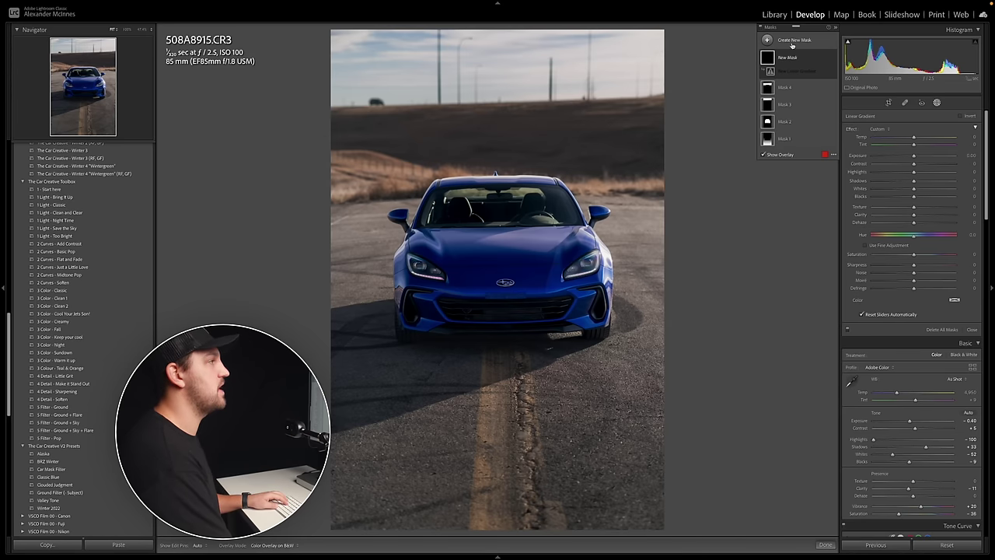
pyautogui.moveTo(696, 101); pyautogui.dragTo(312, 293)
pyautogui.moveTo(696, 101); pyautogui.dragTo(597, 175)
pyautogui.moveTo(919, 158); pyautogui.dragTo(931, 158)
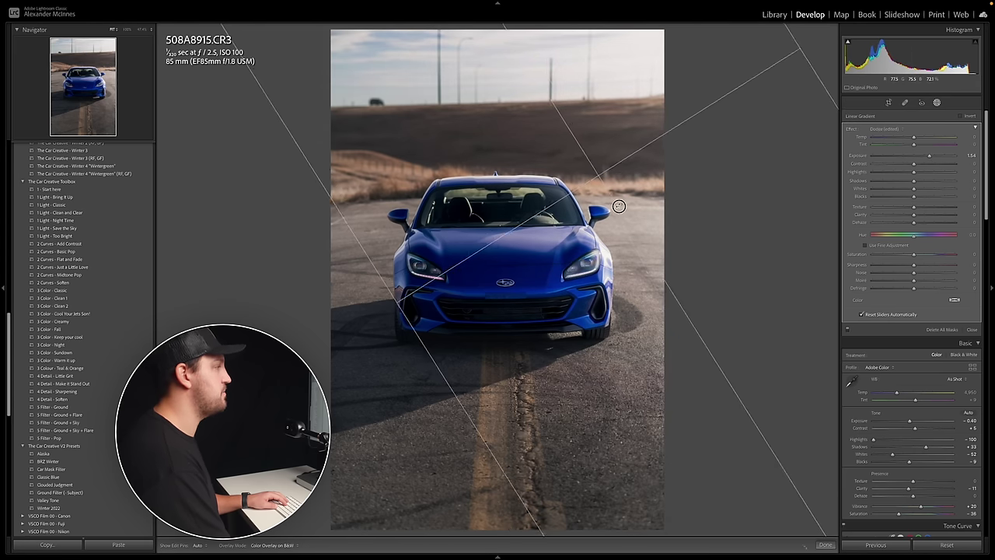
pyautogui.moveTo(914, 165); pyautogui.dragTo(927, 164)
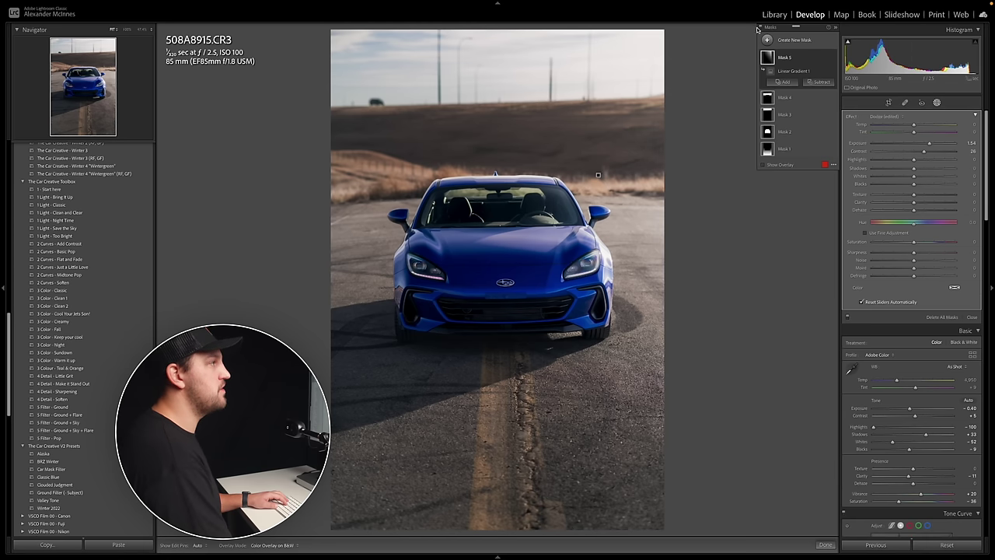
# Compare the photo with and without all five masks.
pyautogui.click(761, 29)
pyautogui.click(762, 29)
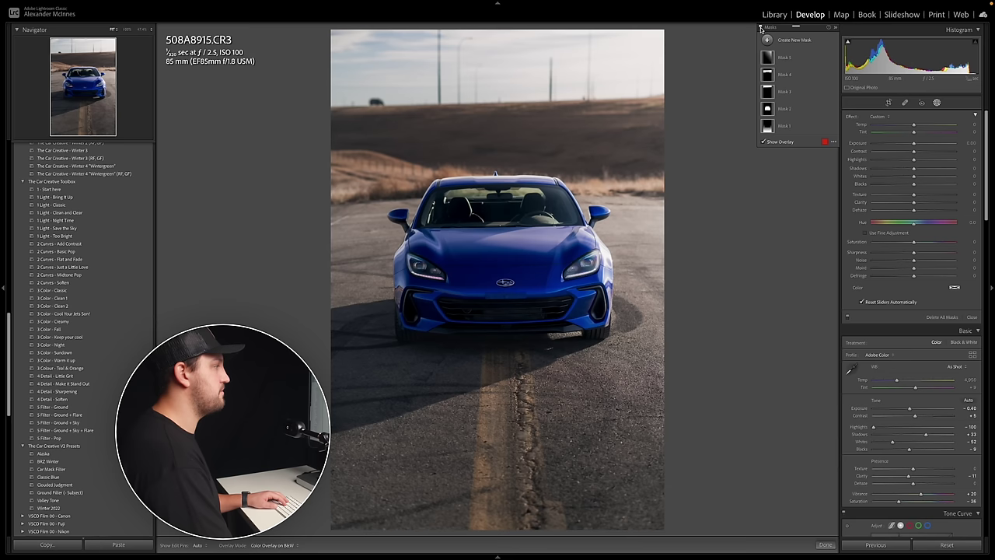
pyautogui.click(761, 29)
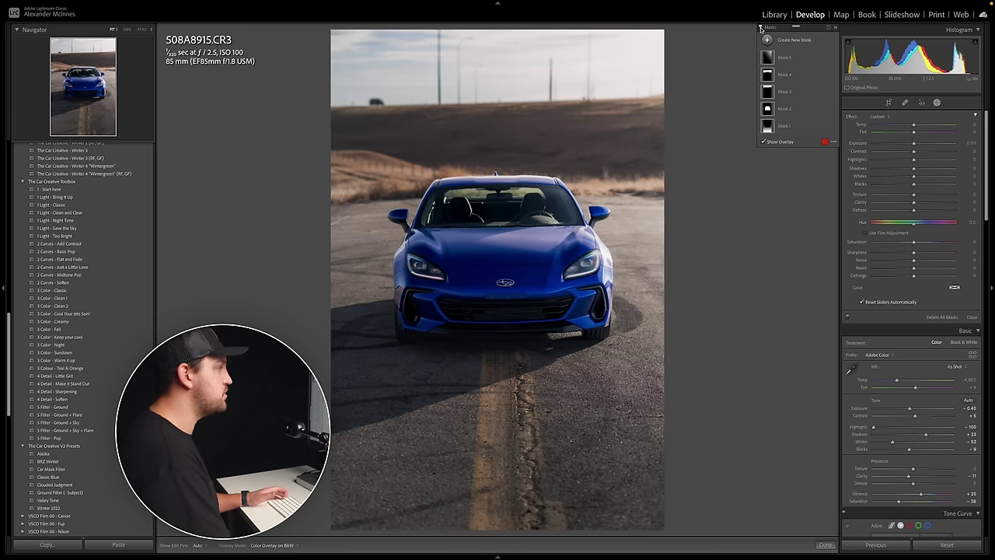
pyautogui.click(761, 29)
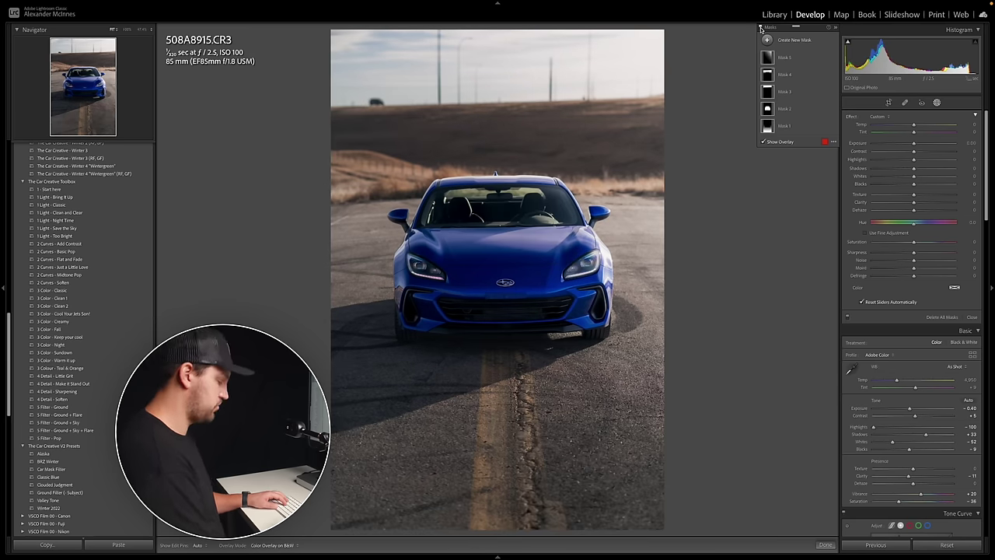
pyautogui.click(761, 28)
pyautogui.click(761, 29)
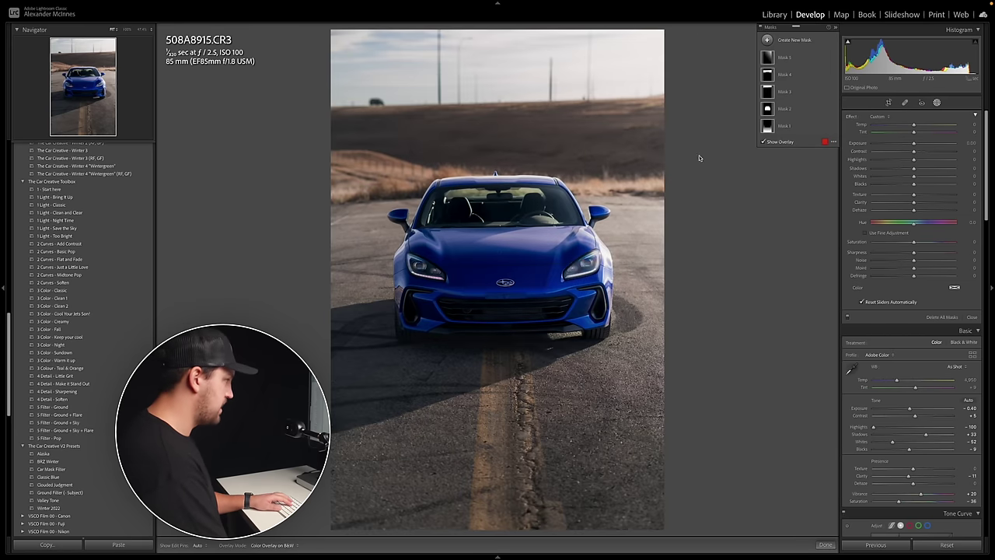
# Crop the photo tighter around the car at the original aspect ratio and straighten it by 0.34 degrees.
pyautogui.press('r')
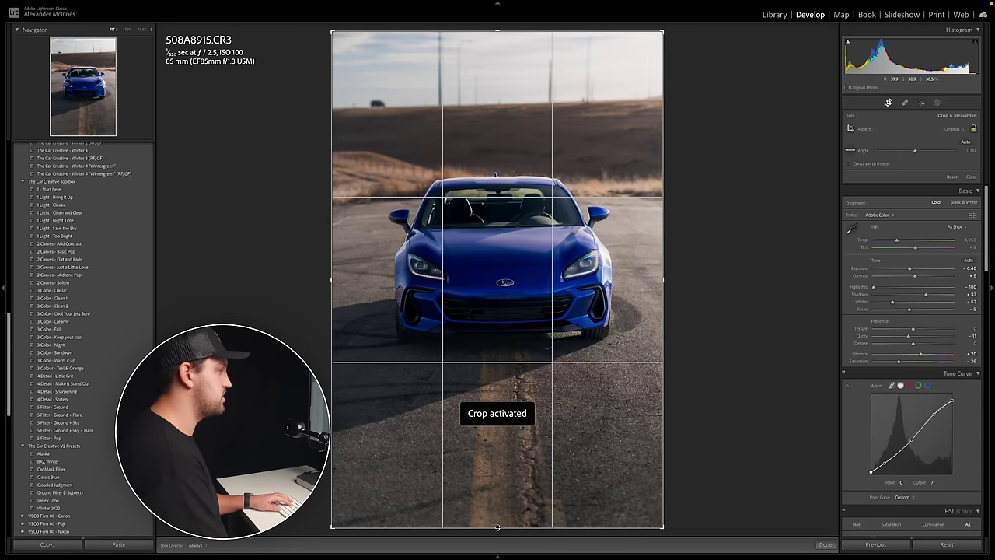
pyautogui.moveTo(497, 528); pyautogui.dragTo(496, 517)
pyautogui.moveTo(695, 389); pyautogui.dragTo(695, 389)
pyautogui.moveTo(536, 375); pyautogui.dragTo(533, 378)
pyautogui.moveTo(498, 517); pyautogui.dragTo(498, 509)
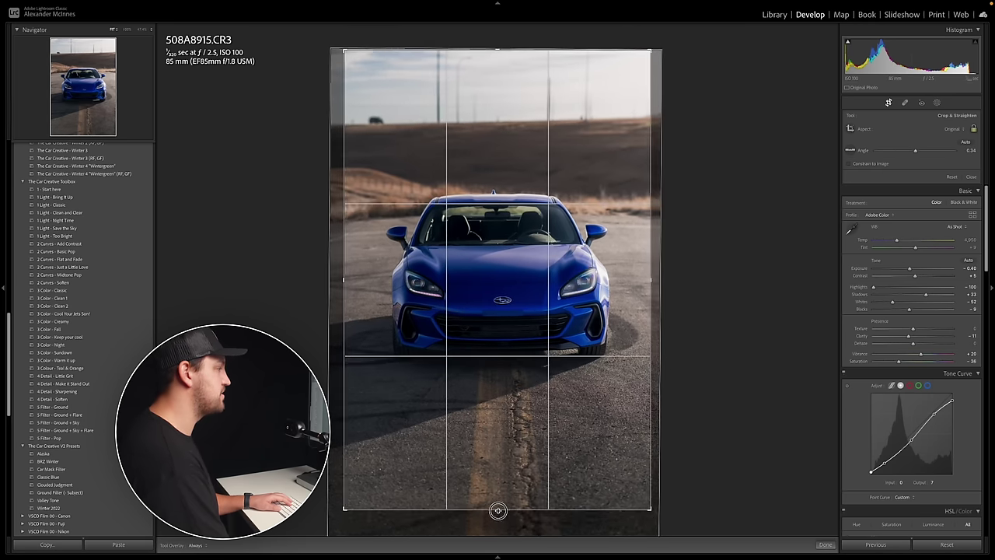
pyautogui.press('Return')
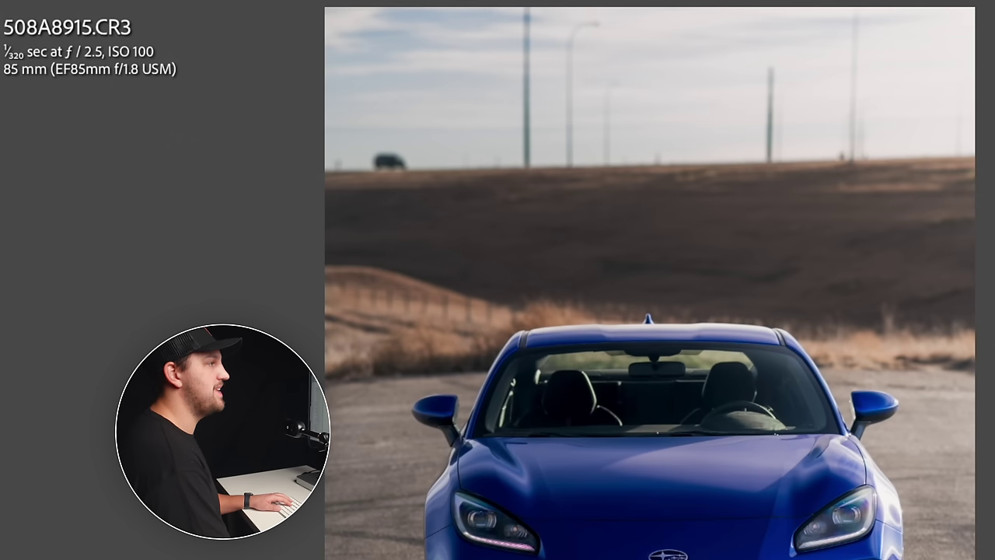
# Try to heal away the distant vehicle on the horizon behind the car.
pyautogui.moveTo(382, 161); pyautogui.dragTo(405, 163)
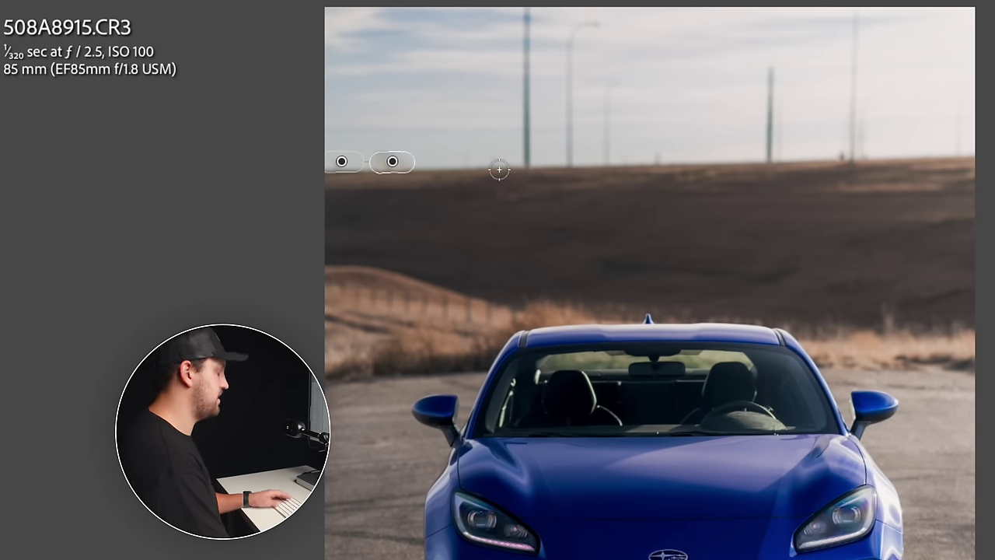
pyautogui.moveTo(394, 153); pyautogui.dragTo(436, 161)
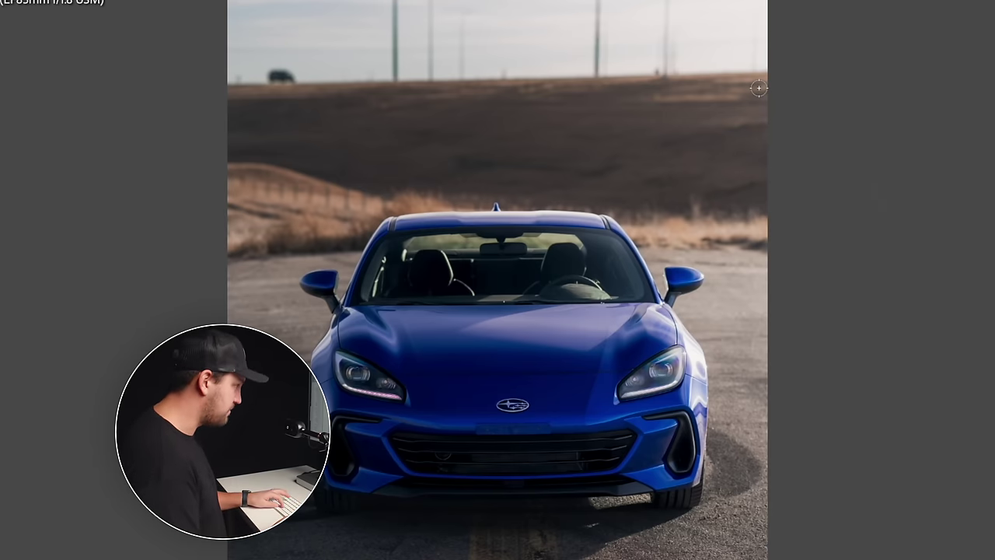
# Copy the develop settings including all five masks and paste them onto the night photo untitled-58.CR3 Copy 1.
pyautogui.press('super+shift+c')
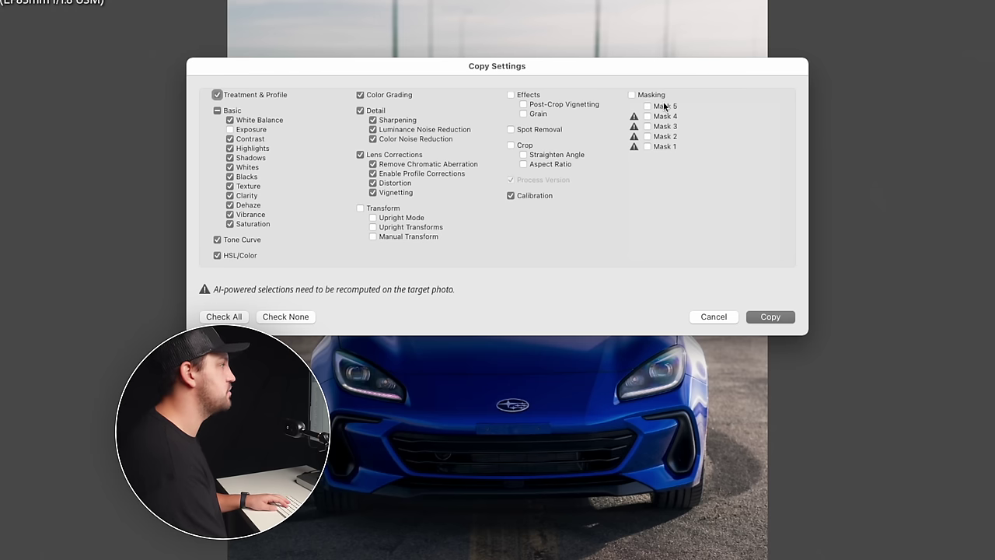
pyautogui.click(631, 96)
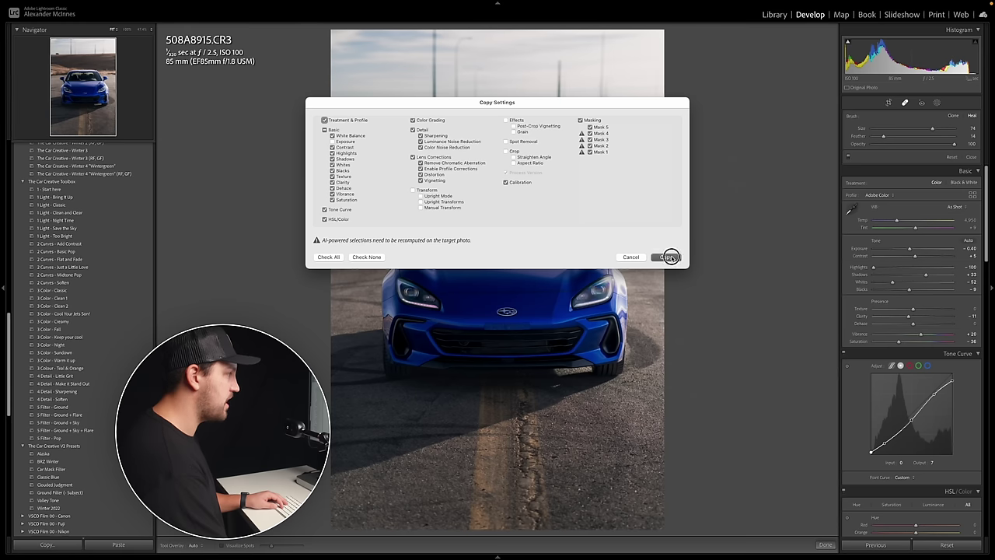
pyautogui.click(771, 316)
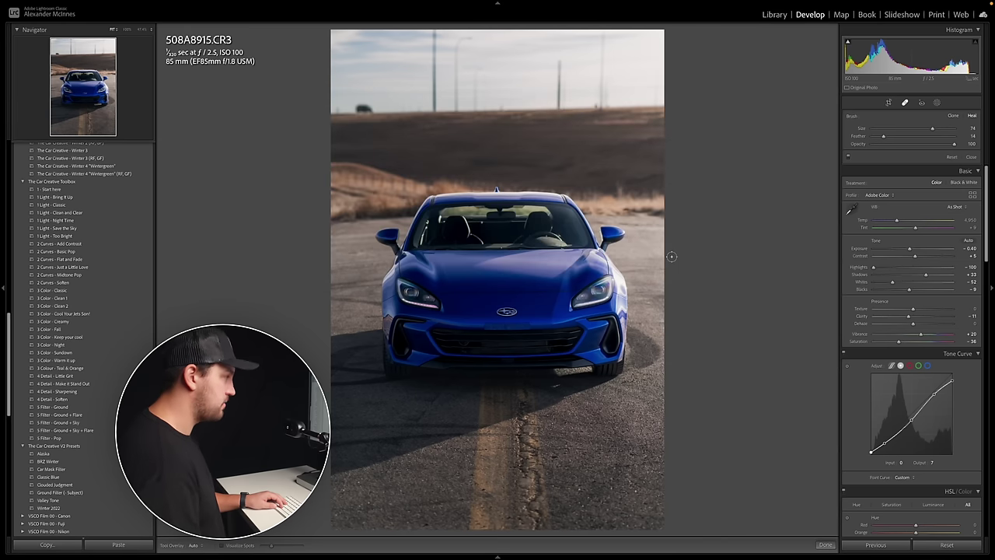
pyautogui.press('Right')
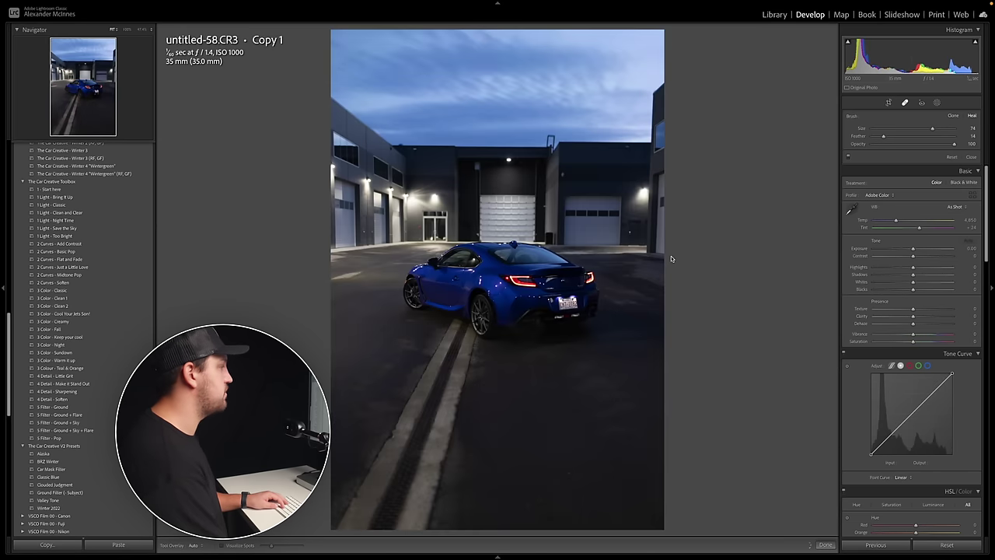
pyautogui.hotkey('ctrl', 'shift', 'v')
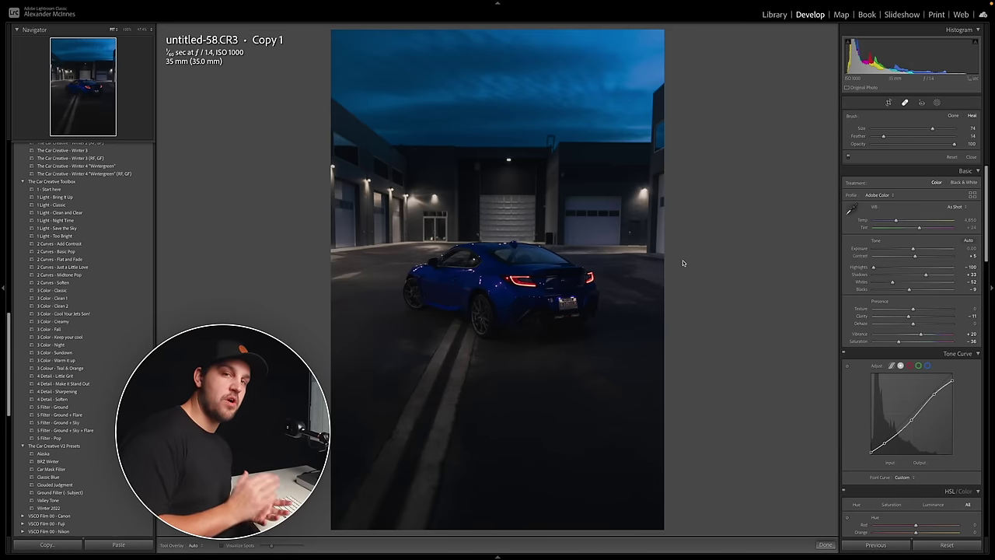
# Straighten the night photo to a crop angle of -0.57.
pyautogui.press('q')
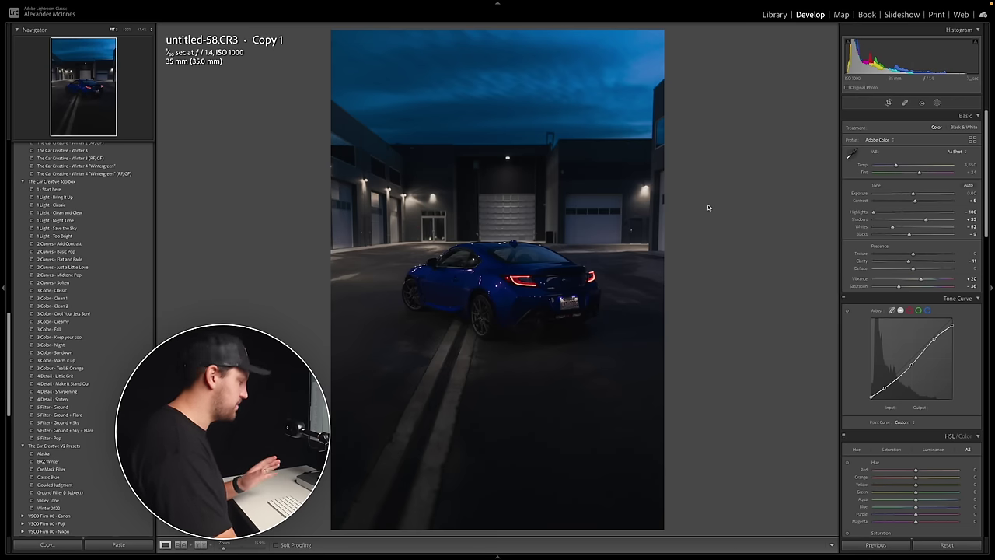
pyautogui.press('r')
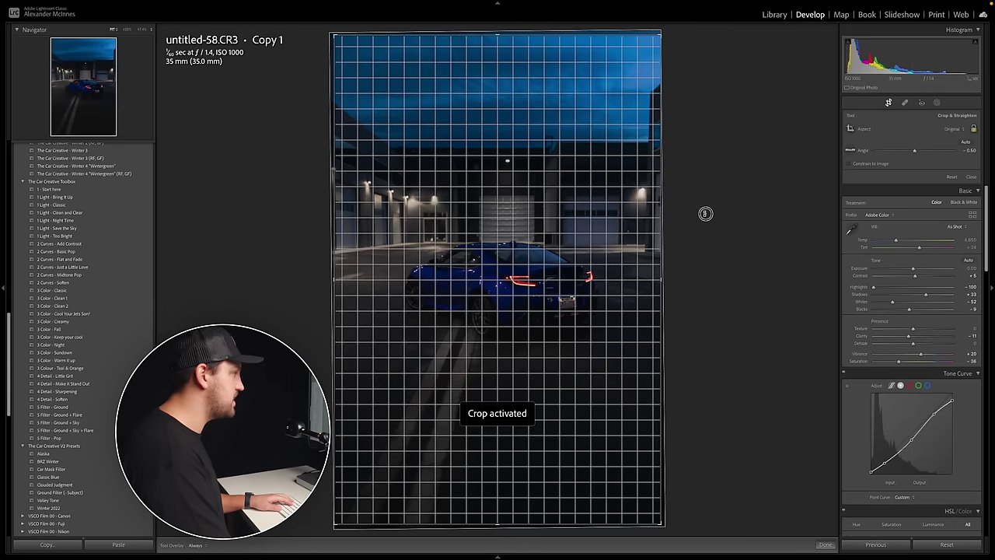
pyautogui.moveTo(705, 212); pyautogui.dragTo(704, 212)
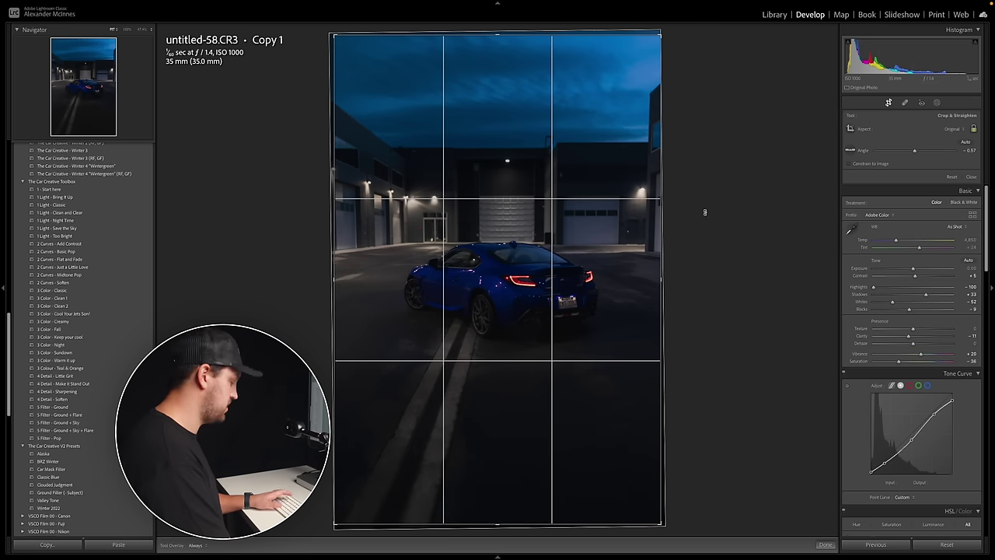
pyautogui.press('r')
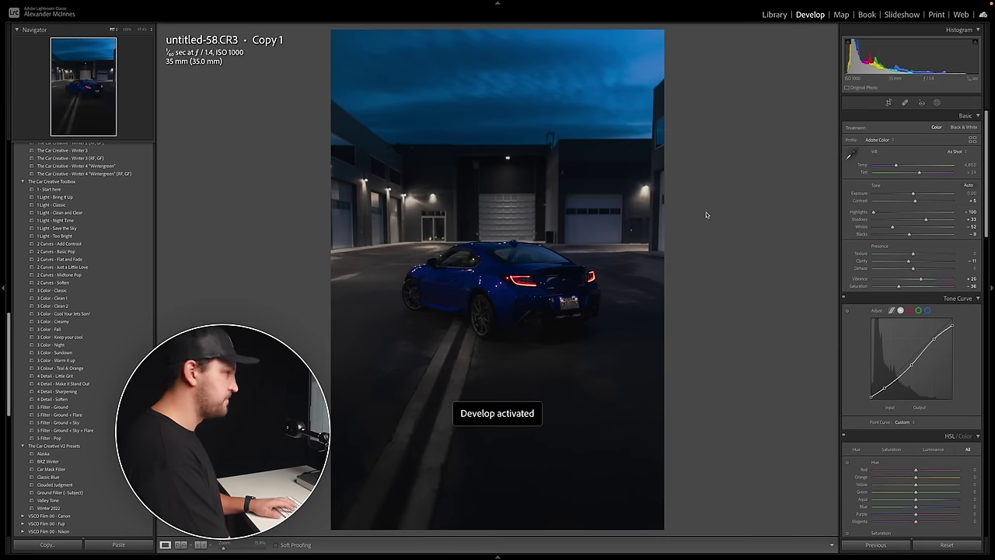
# Raise the night photo's Exposure to +0.80.
pyautogui.click(859, 193)
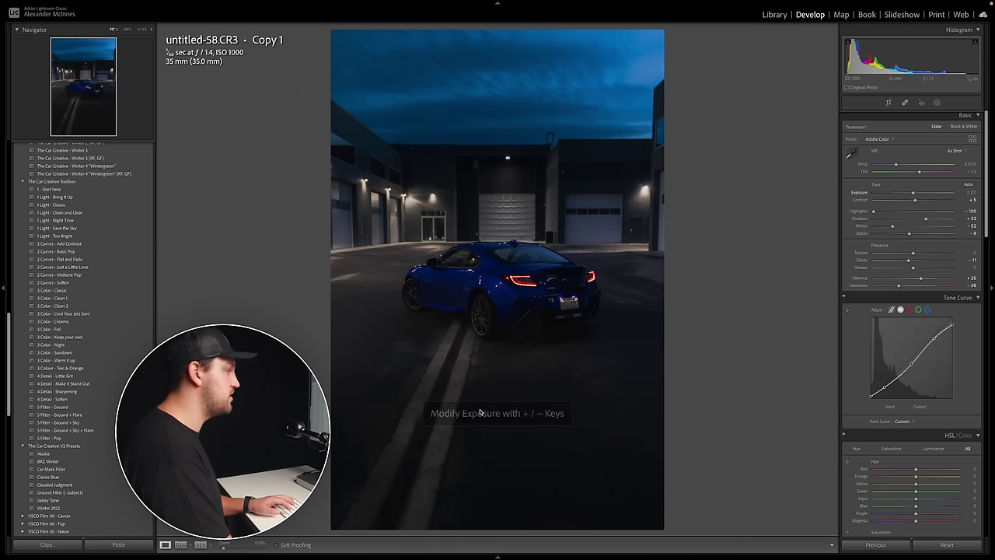
pyautogui.press('+')
pyautogui.press('+')
pyautogui.press('+')
pyautogui.press('+')
pyautogui.press('+')
pyautogui.press('+')
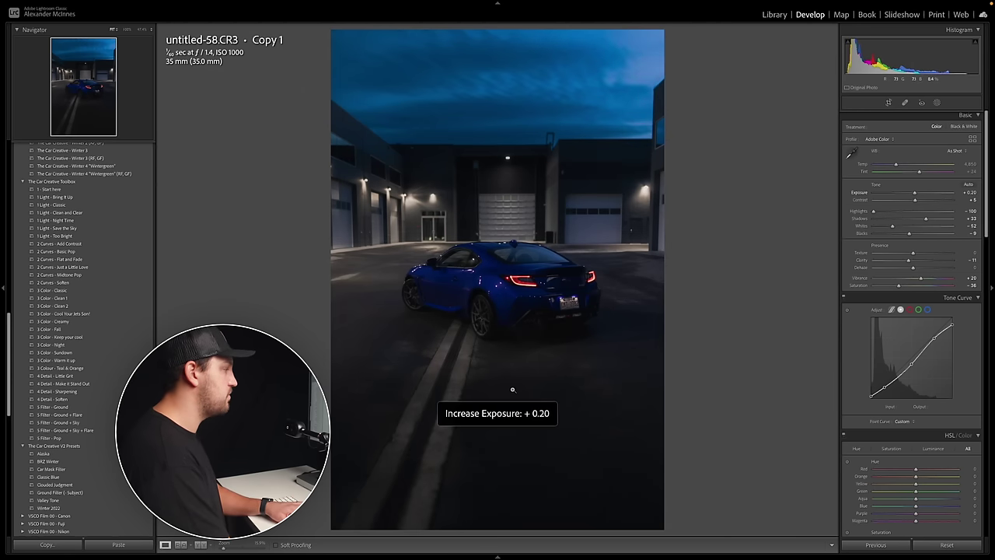
pyautogui.press('+')
pyautogui.press('+')
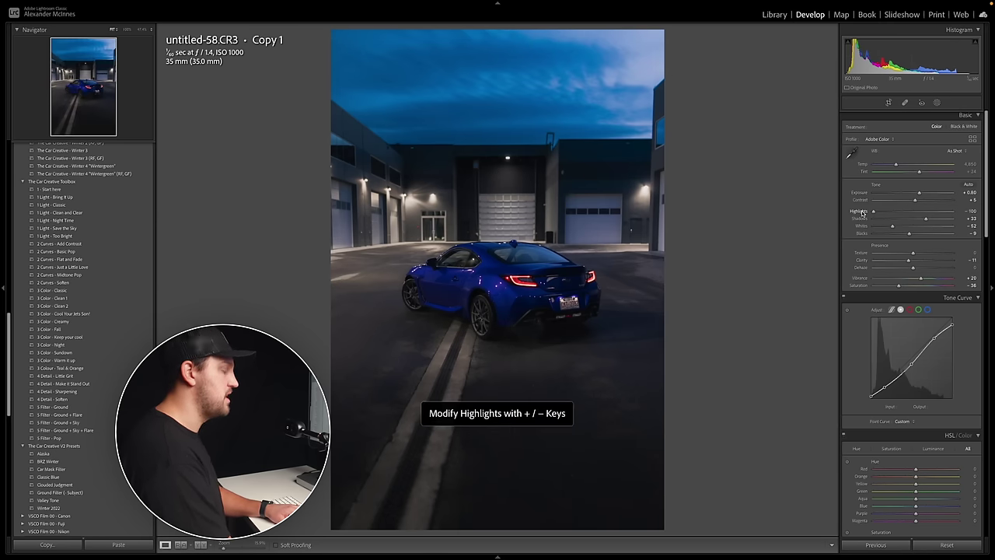
# Raise the night photo's Highlights to -70.
pyautogui.press('+')
pyautogui.press('+')
pyautogui.press('-')
pyautogui.press('-')
pyautogui.press('+')
pyautogui.press('+')
pyautogui.press('+')
pyautogui.press('+')
pyautogui.press('+')
pyautogui.press('+')
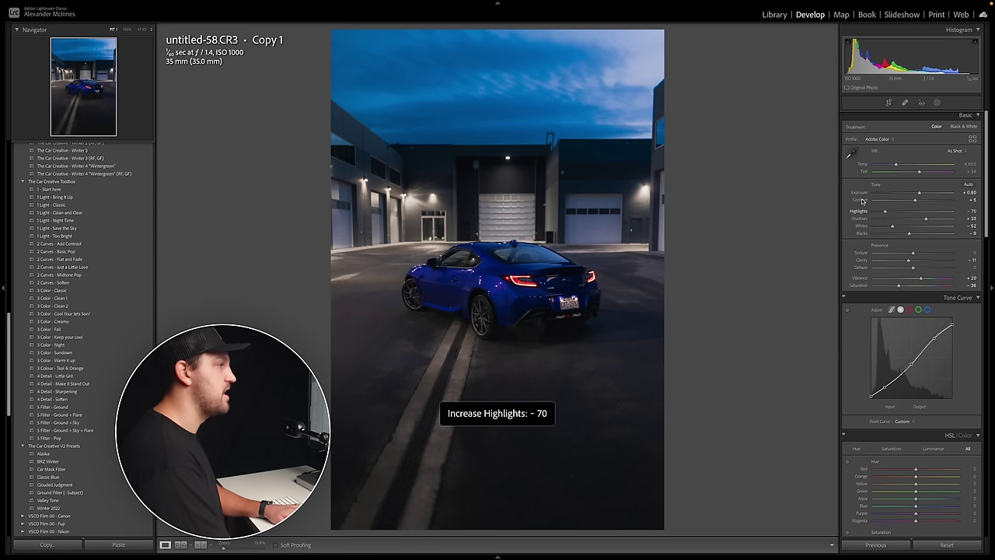
# Raise the night photo's Exposure further to +1.60.
pyautogui.press('+')
pyautogui.press('+')
pyautogui.press('+')
pyautogui.press('+')
pyautogui.press('+')
pyautogui.press('+')
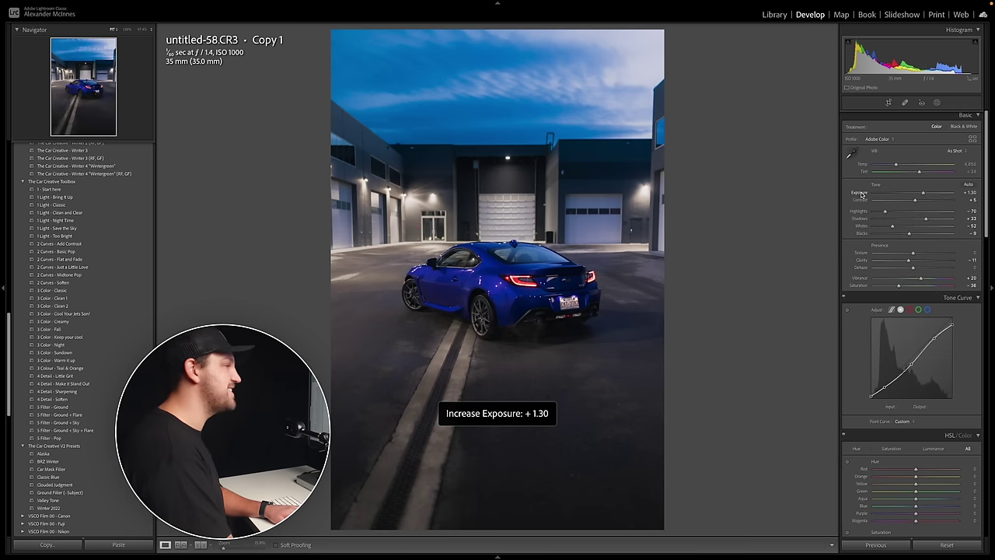
pyautogui.press('-')
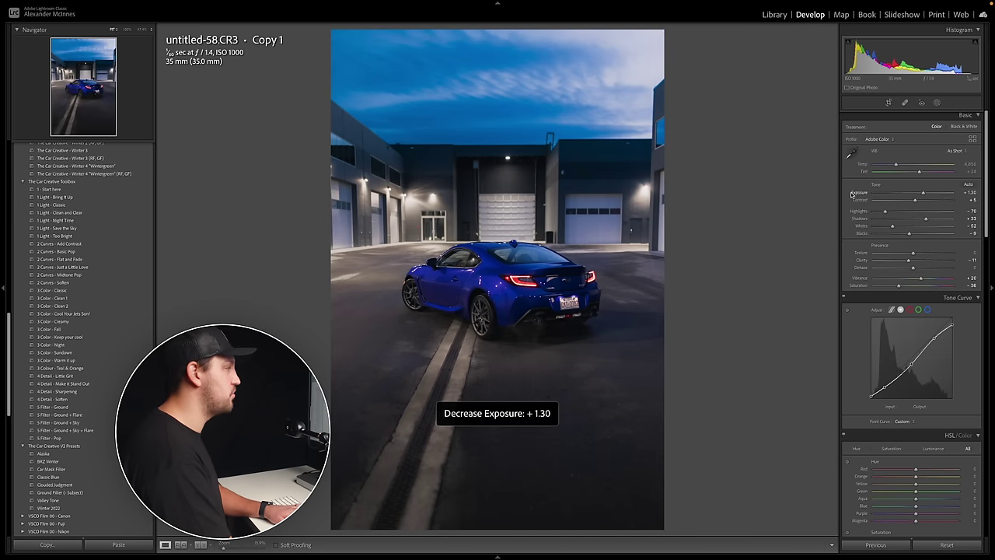
pyautogui.press('+')
pyautogui.press('+')
pyautogui.press('+')
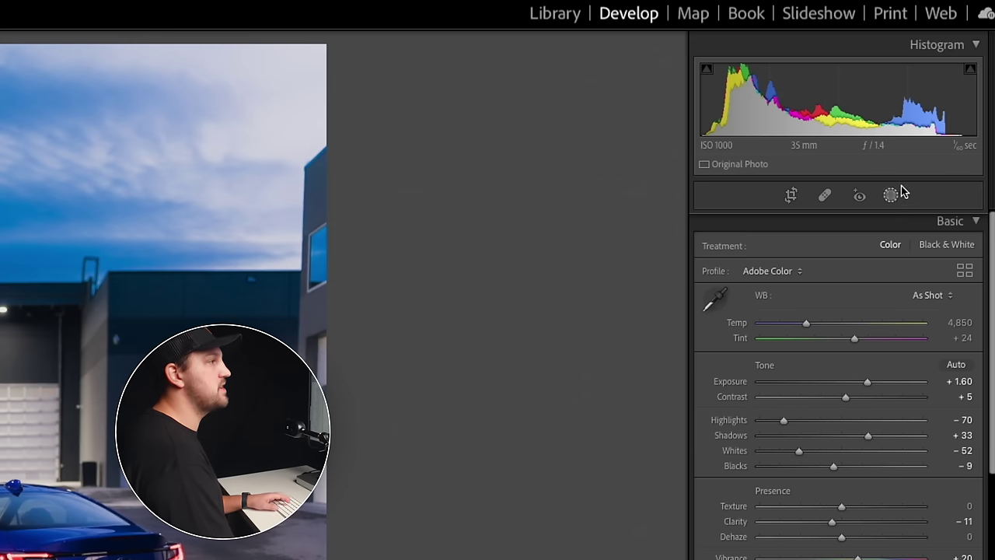
# Recompute the Subject 1 selection in Mask 1 for this photo and delete its Brush 1 component.
pyautogui.click(891, 195)
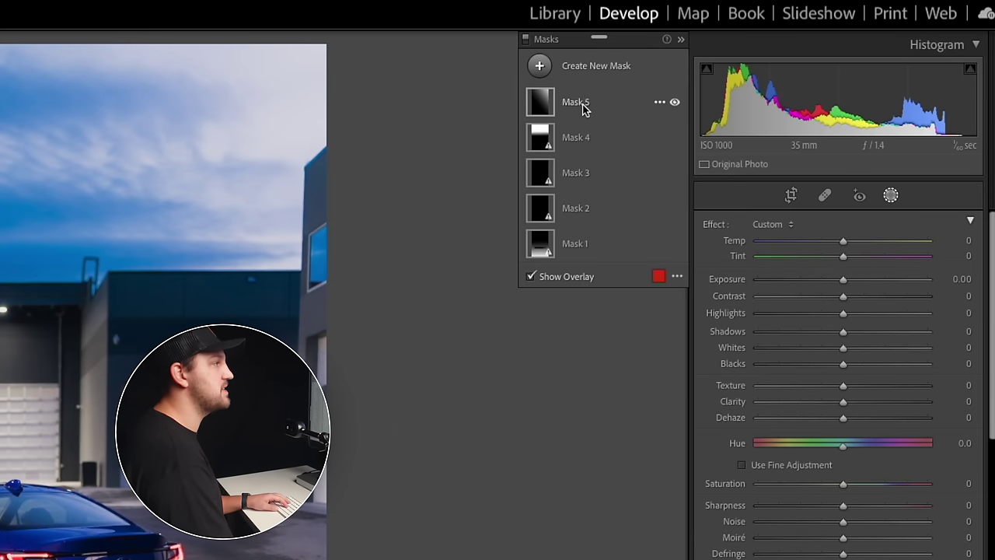
pyautogui.click(572, 239)
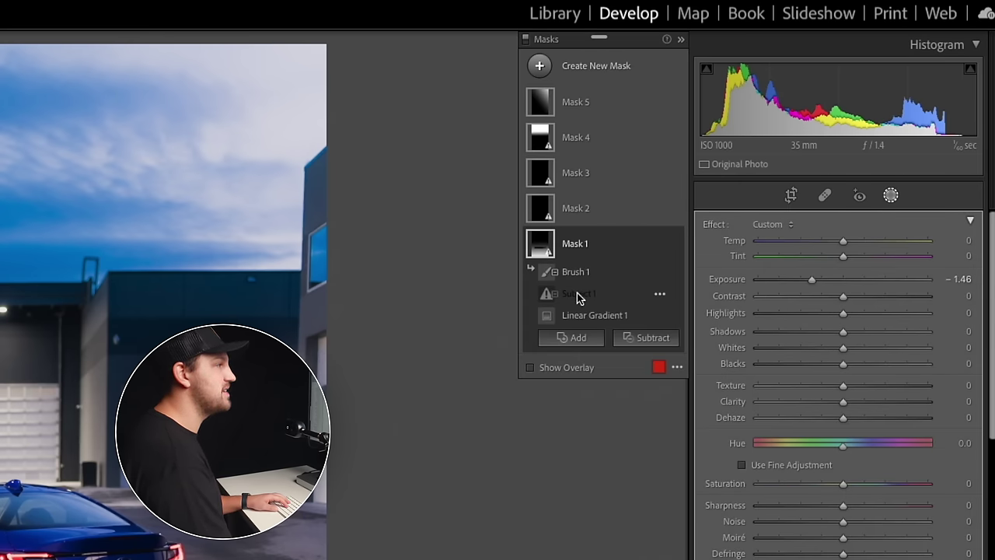
pyautogui.click(577, 293)
pyautogui.click(846, 283)
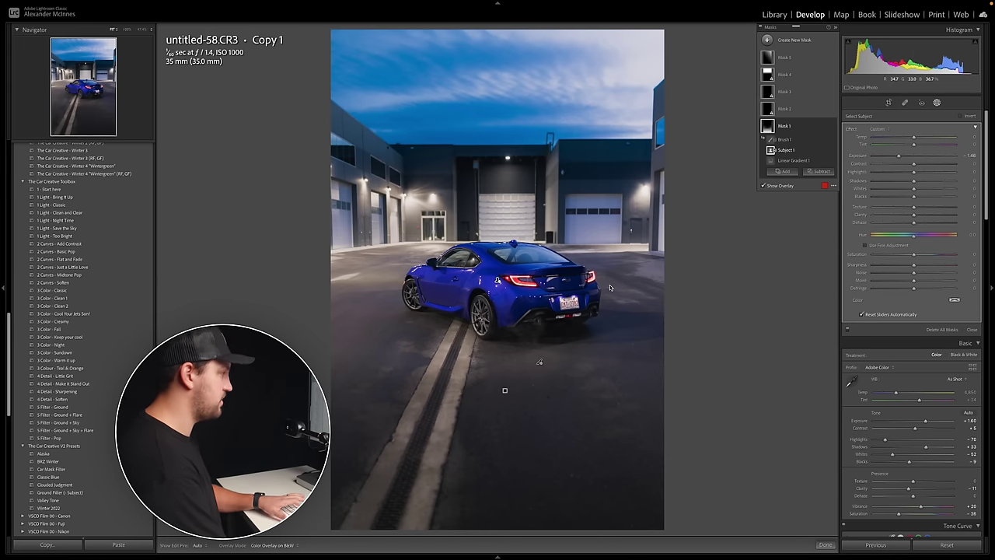
pyautogui.press('o')
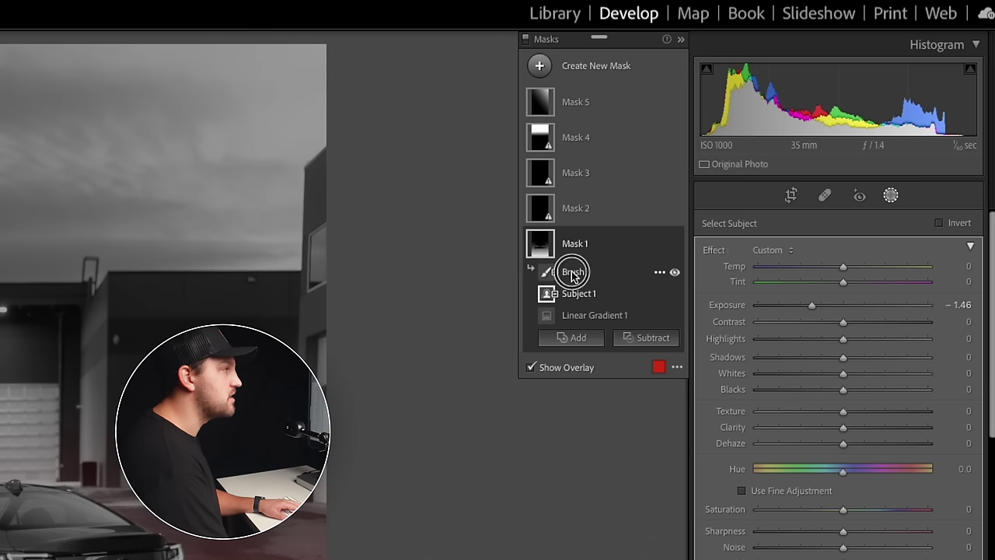
pyautogui.click(783, 141)
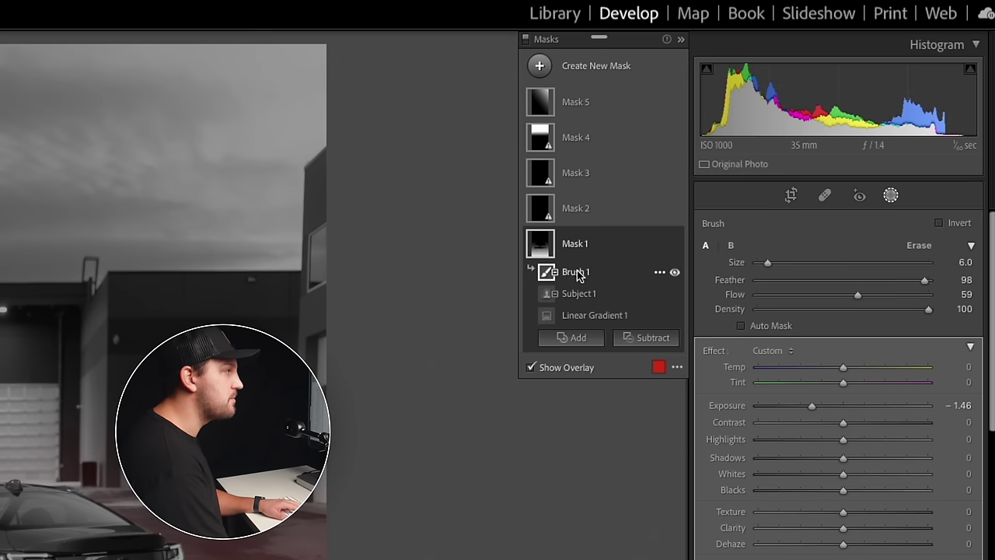
pyautogui.press('Delete')
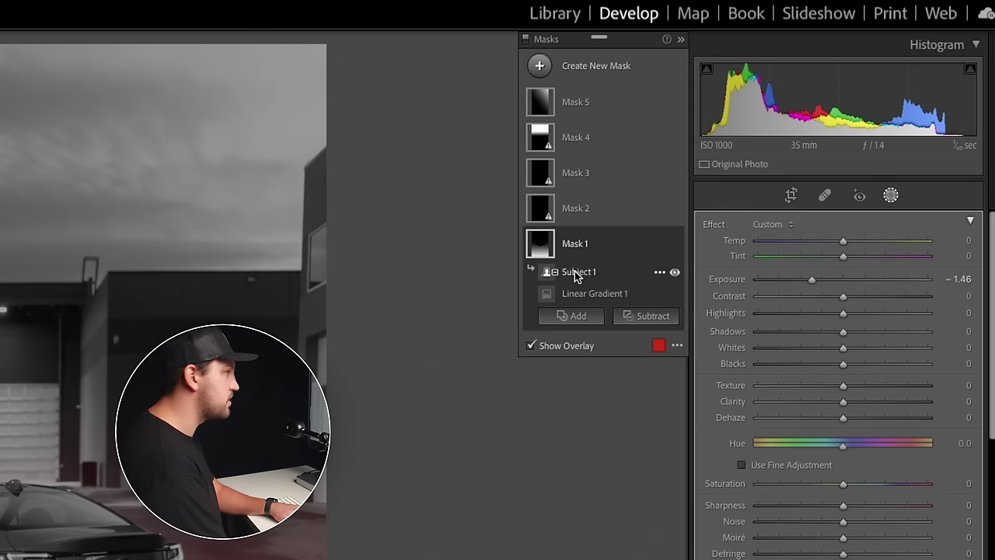
# Recompute the subject selection in Mask 2 and check its coverage of the car with the overlay.
pyautogui.click(577, 212)
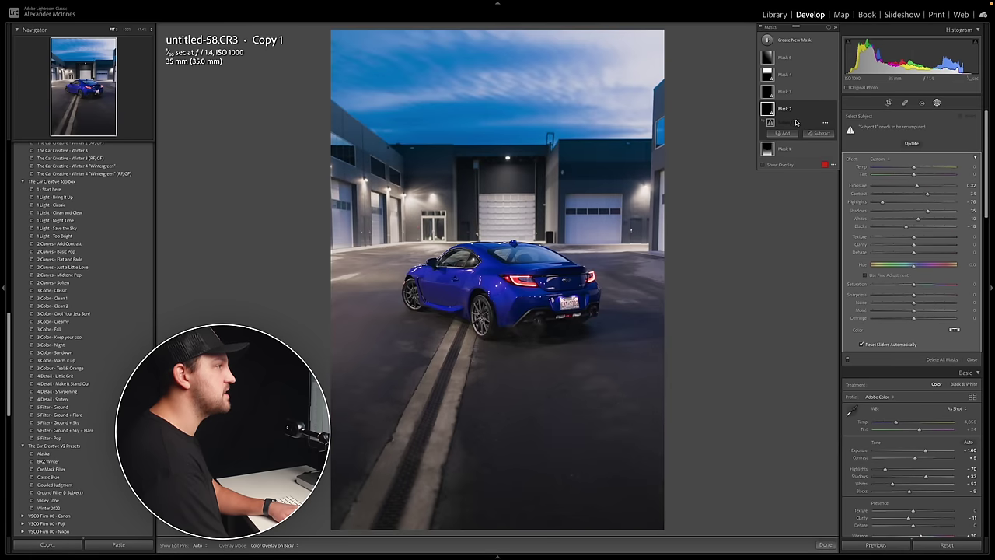
pyautogui.click(916, 143)
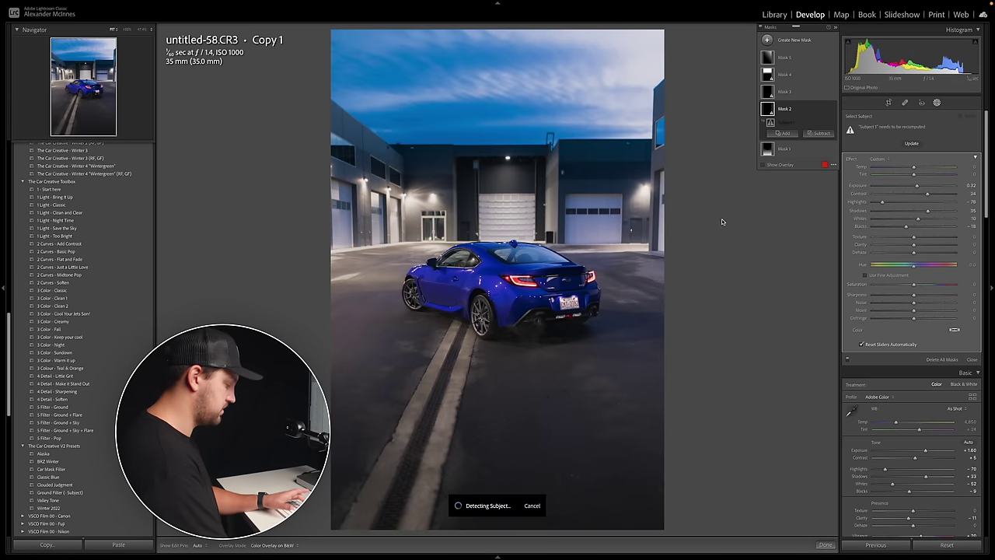
pyautogui.press('o')
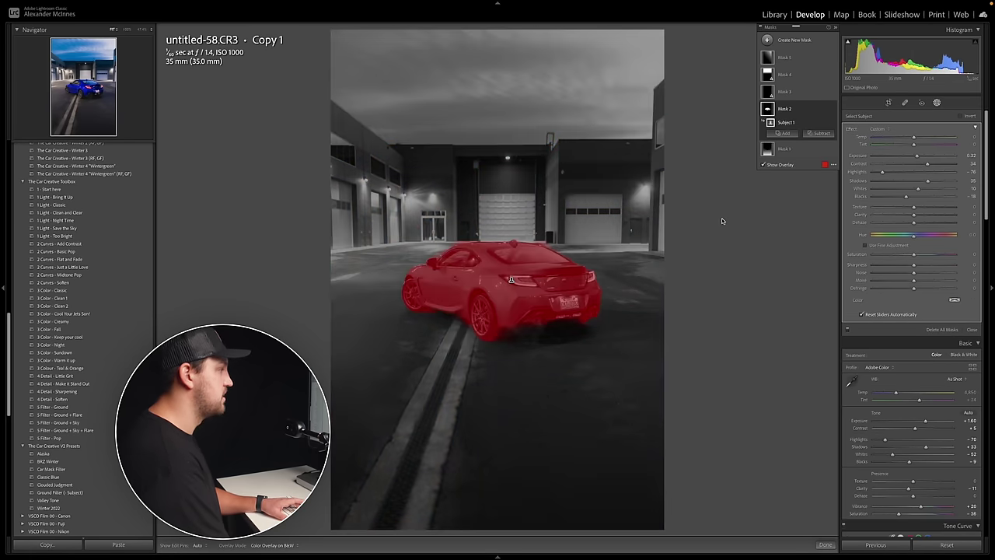
pyautogui.press('o')
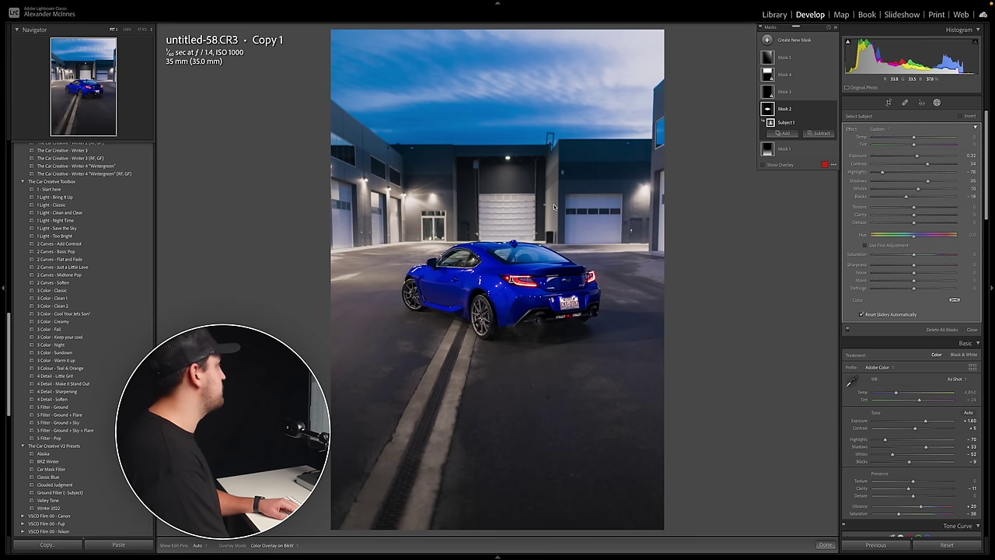
# Recompute the sky selection in Mask 3 and try Saturation at -67 and Exposure at -0.17.
pyautogui.click(785, 92)
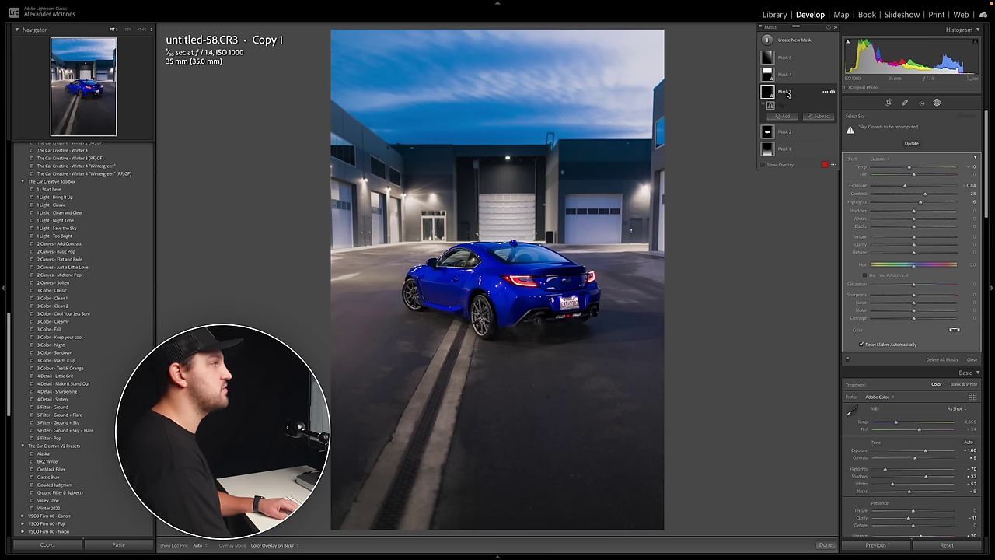
pyautogui.click(913, 143)
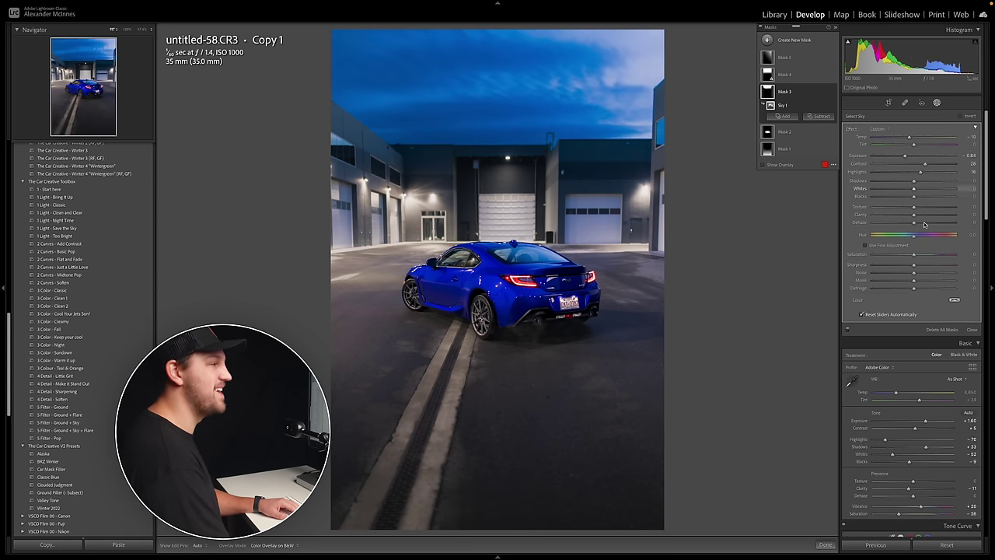
pyautogui.moveTo(901, 255); pyautogui.dragTo(887, 255)
pyautogui.doubleClick(907, 157)
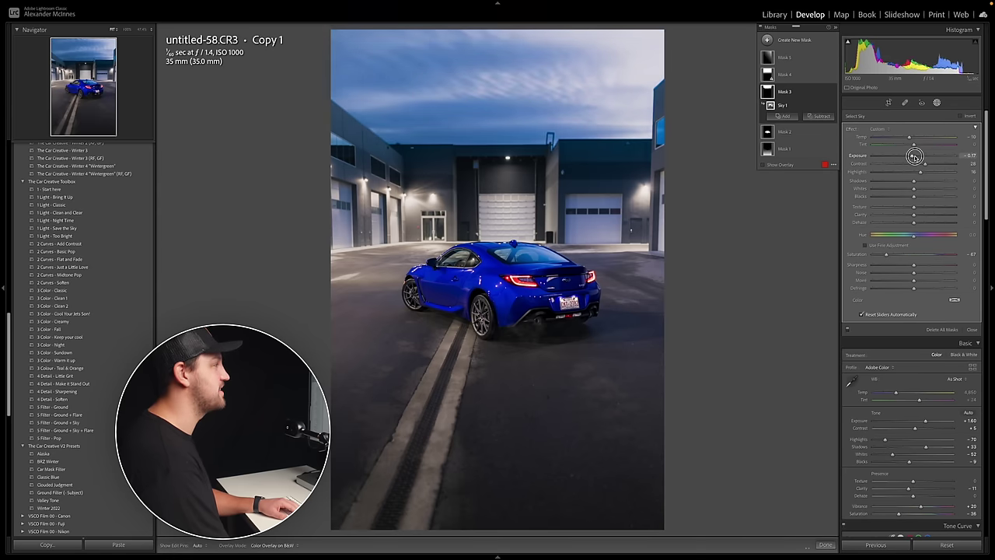
# Delete the sky mask, Mask 3.
pyautogui.click(787, 92)
pyautogui.press('Delete')
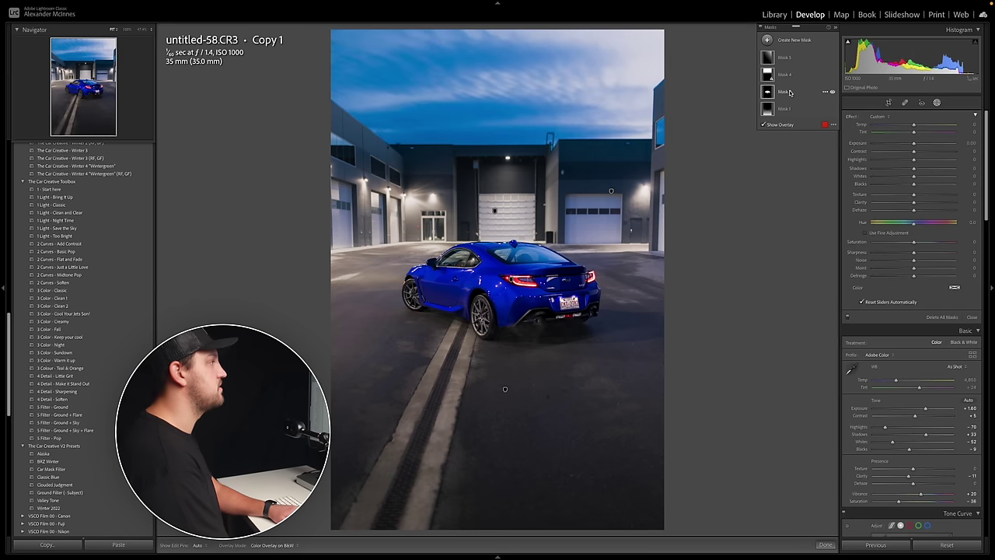
# Close the mask editing and lower the Blue saturation in HSL to -19.
pyautogui.click(937, 102)
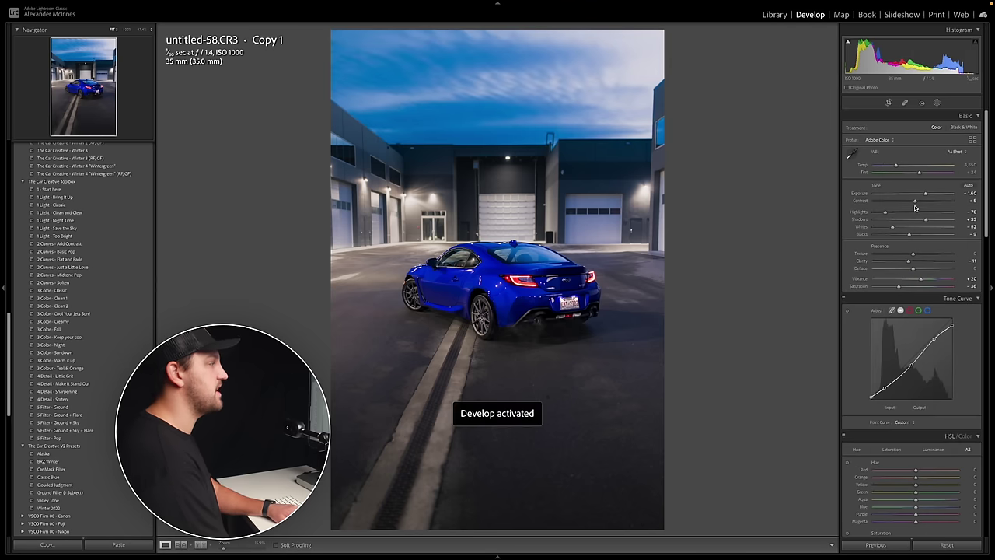
pyautogui.scroll(-4, 956, 368)
pyautogui.scroll(-3, 956, 368)
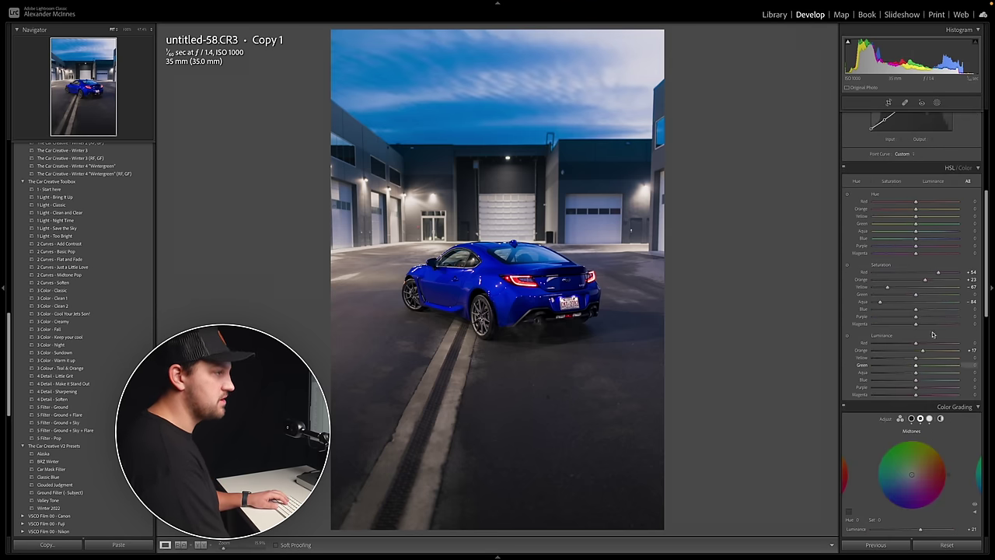
pyautogui.moveTo(916, 309); pyautogui.dragTo(907, 310)
# Try a stronger Blue Primary saturation in Calibration and set it back to +45.
pyautogui.scroll(-1, 958, 394)
pyautogui.scroll(-7, 958, 393)
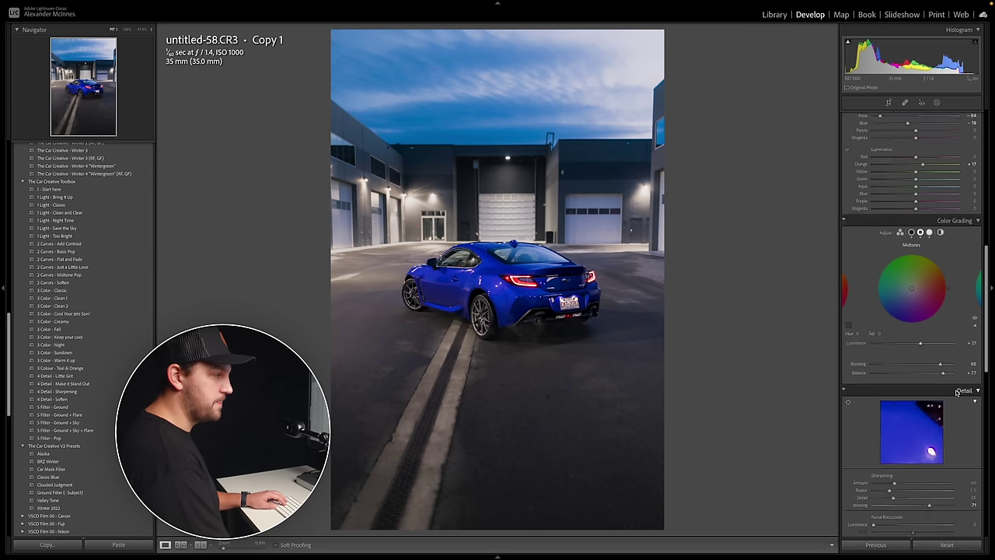
pyautogui.scroll(-10, 944, 269)
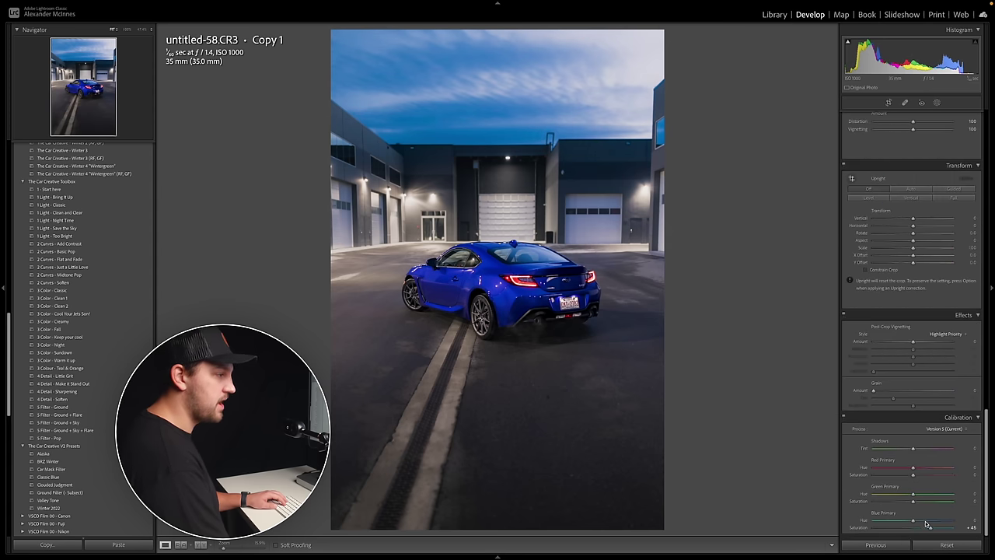
pyautogui.moveTo(932, 529)
pyautogui.mouseDown()
pyautogui.moveTo(921, 529)
pyautogui.moveTo(938, 530)
pyautogui.mouseUp()
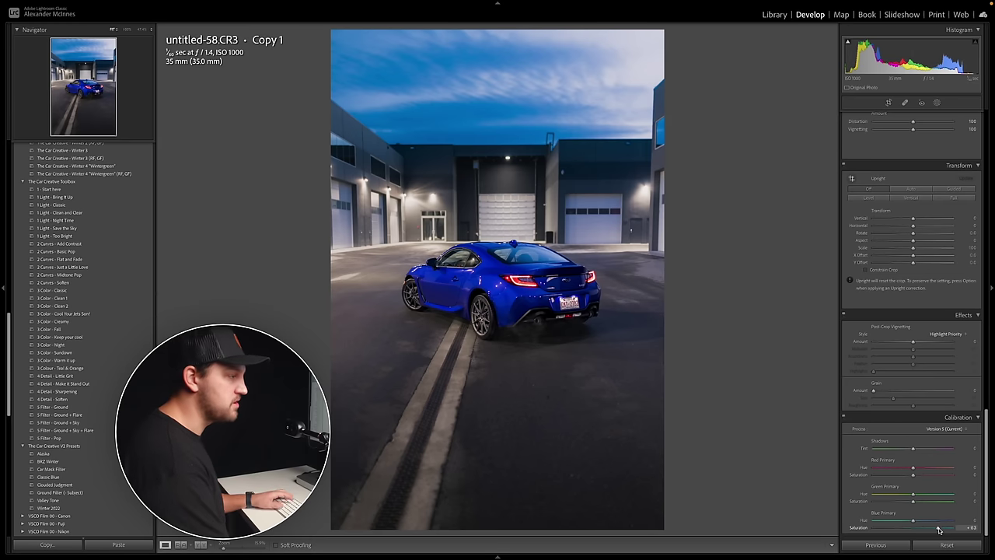
pyautogui.moveTo(939, 529); pyautogui.dragTo(931, 530)
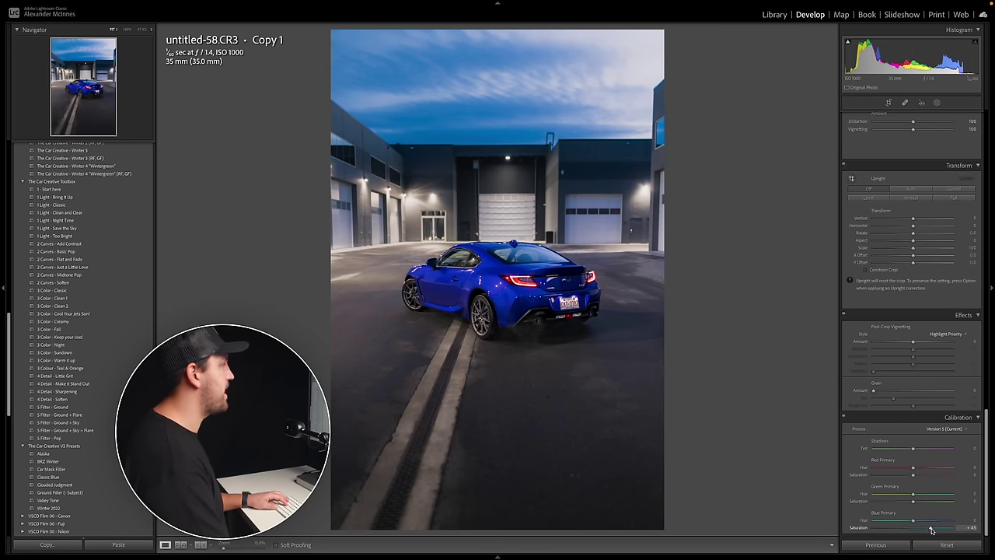
# Set the Blue saturation in HSL to -35 and the overall Vibrance to +9.
pyautogui.scroll(10, 931, 529)
pyautogui.scroll(8, 916, 447)
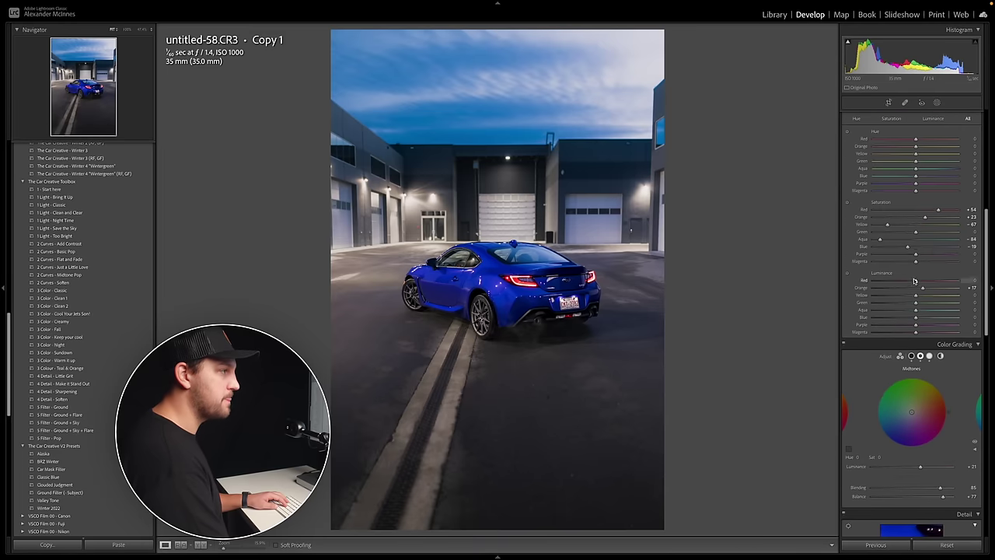
pyautogui.moveTo(909, 248); pyautogui.dragTo(902, 248)
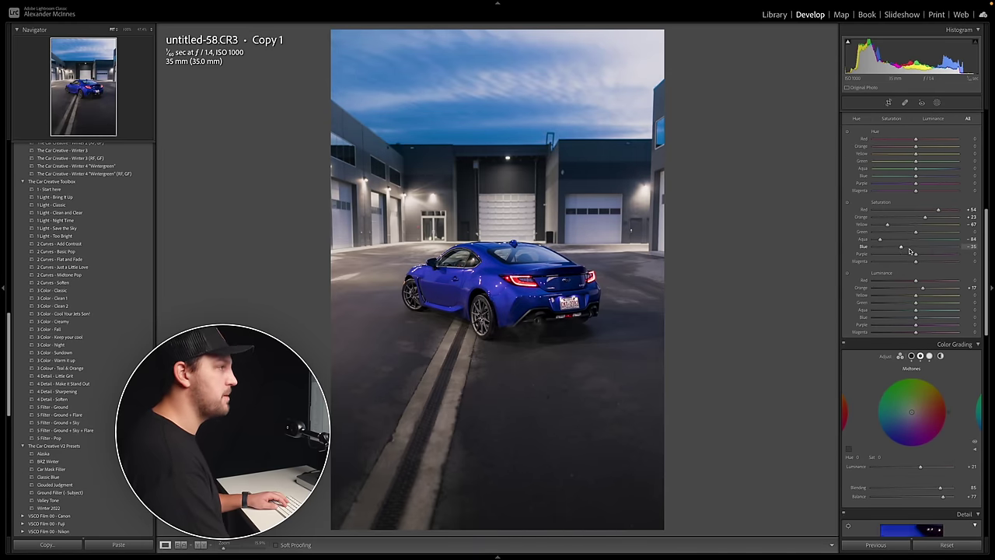
pyautogui.scroll(6, 914, 233)
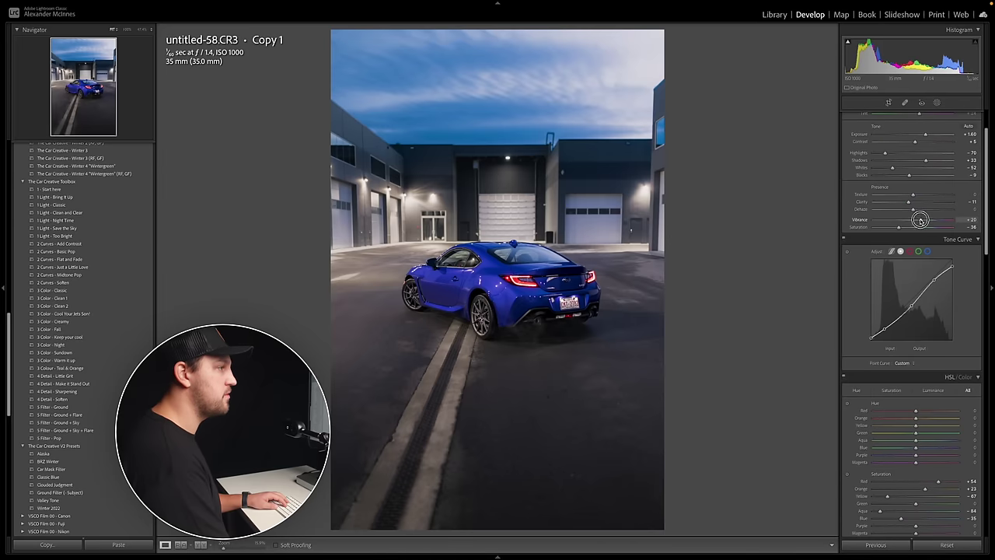
pyautogui.moveTo(920, 221); pyautogui.dragTo(917, 221)
pyautogui.scroll(-3, 917, 234)
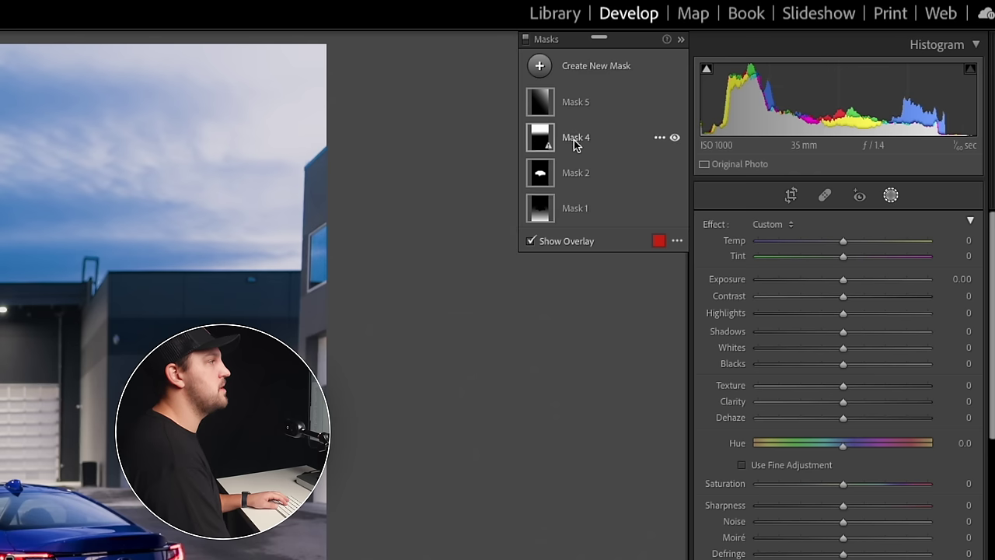
# Recompute the Sky 1 and Subject 1 selections in Mask 4 for this photo.
pyautogui.click(577, 142)
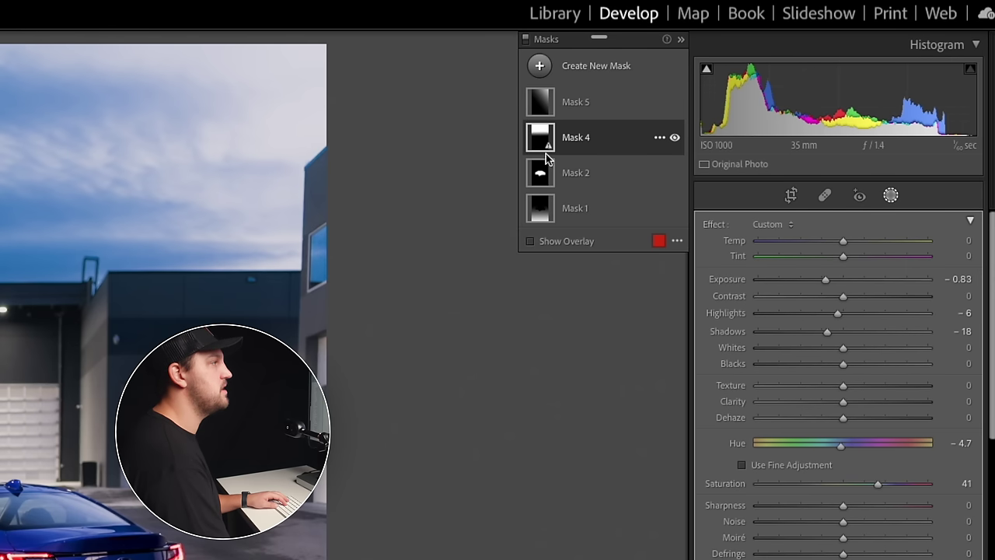
pyautogui.click(584, 137)
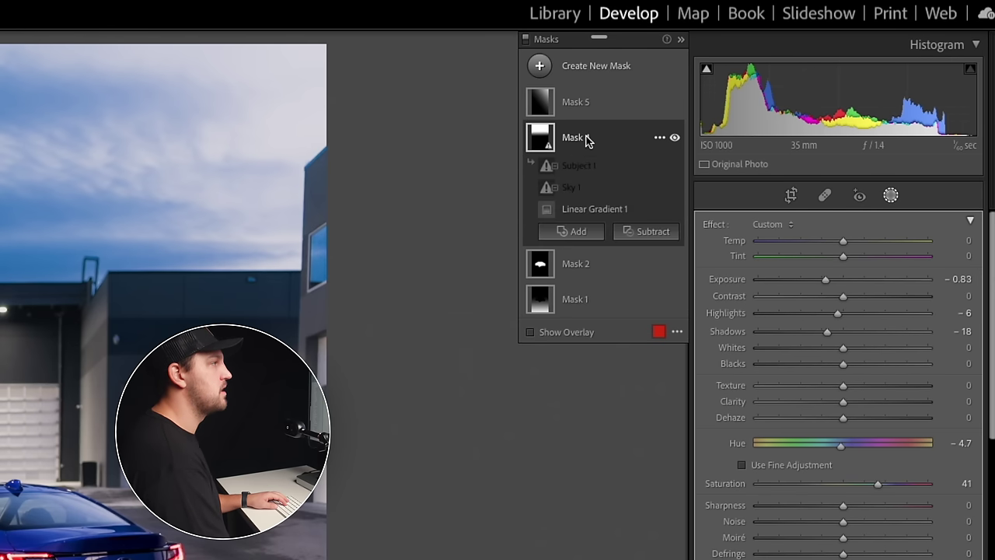
pyautogui.click(572, 189)
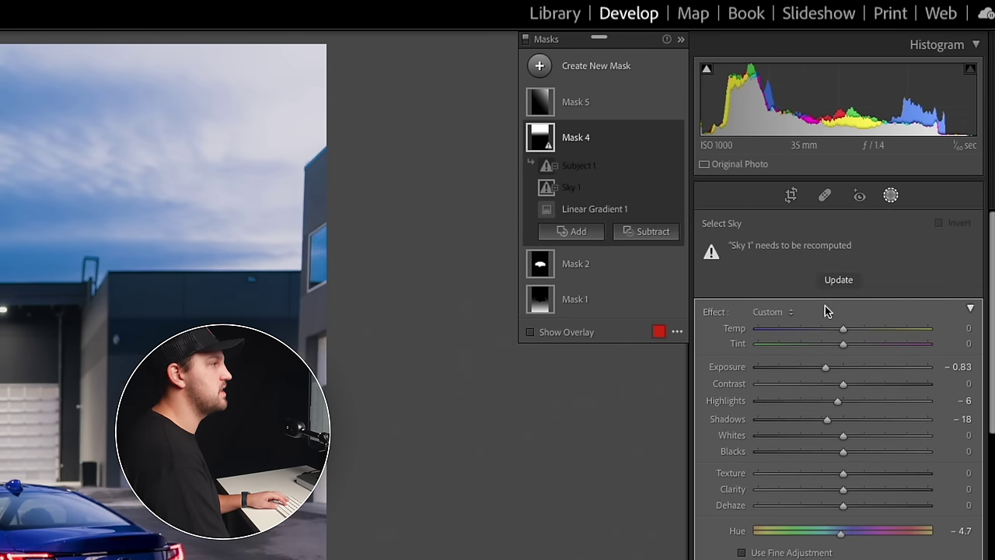
pyautogui.click(578, 168)
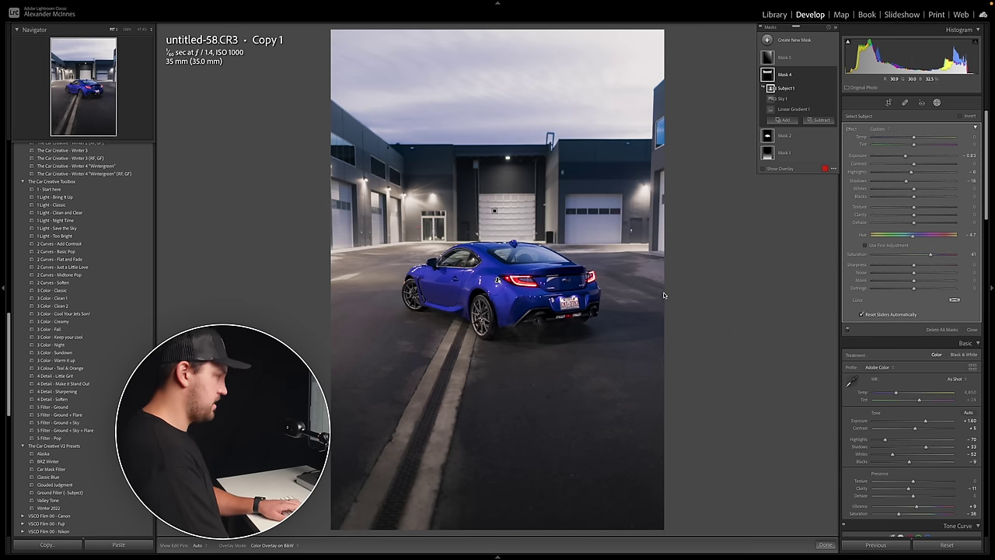
# Check Mask 4's coverage of the buildings with the overlay and set its Exposure to -1.69.
pyautogui.press('o')
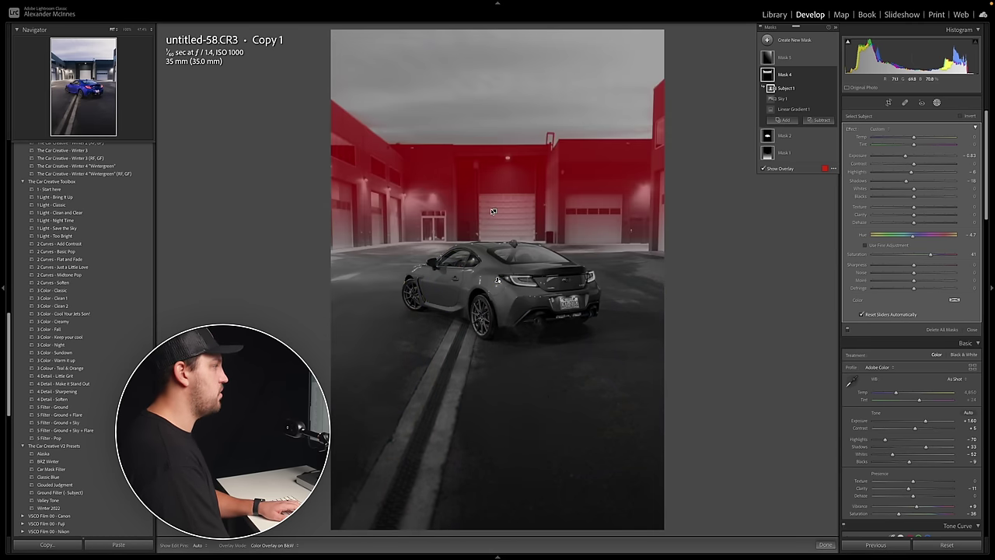
pyautogui.click(494, 170)
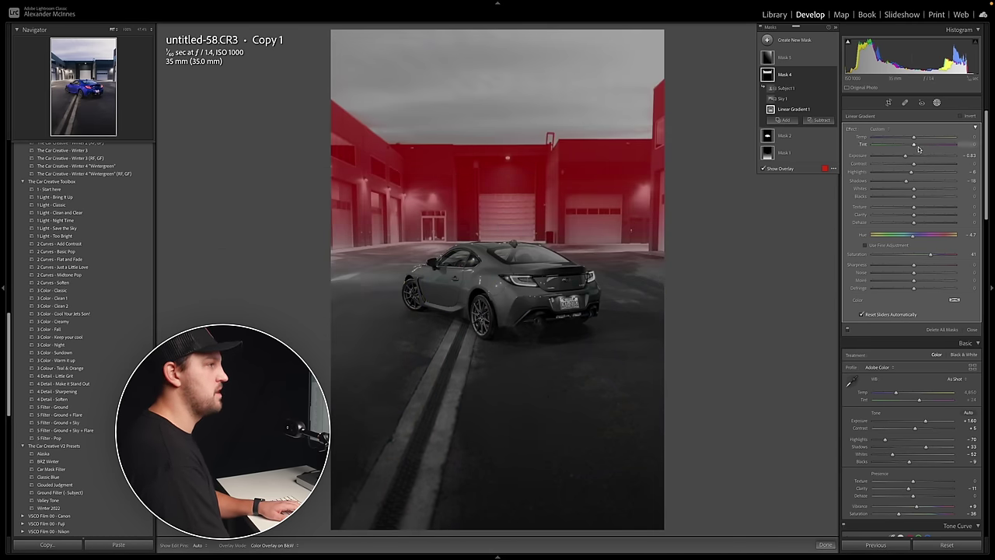
pyautogui.press('o')
pyautogui.moveTo(905, 156); pyautogui.dragTo(896, 157)
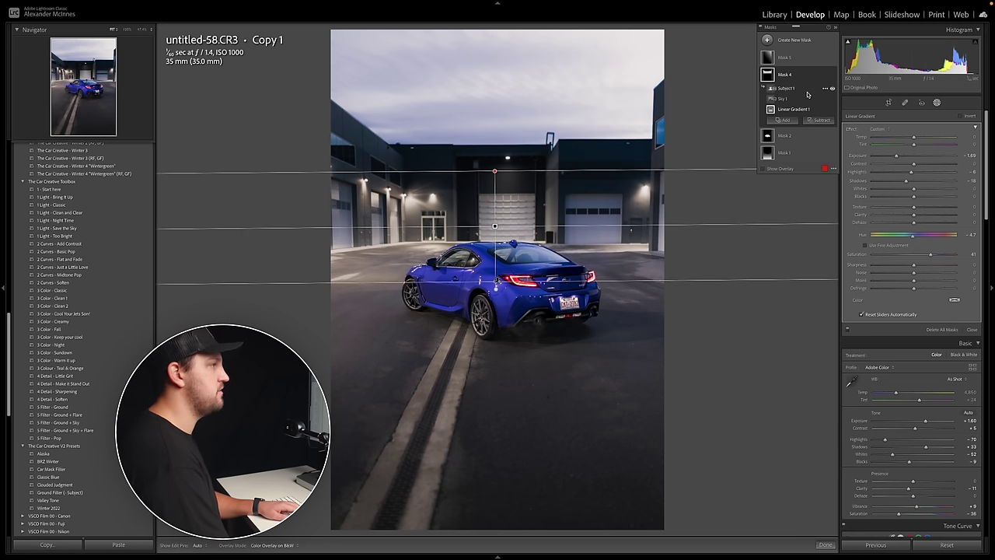
# Delete the linear gradient of Mask 5 beside the building on the right.
pyautogui.click(783, 58)
pyautogui.moveTo(612, 189); pyautogui.dragTo(637, 183)
pyautogui.press('Delete')
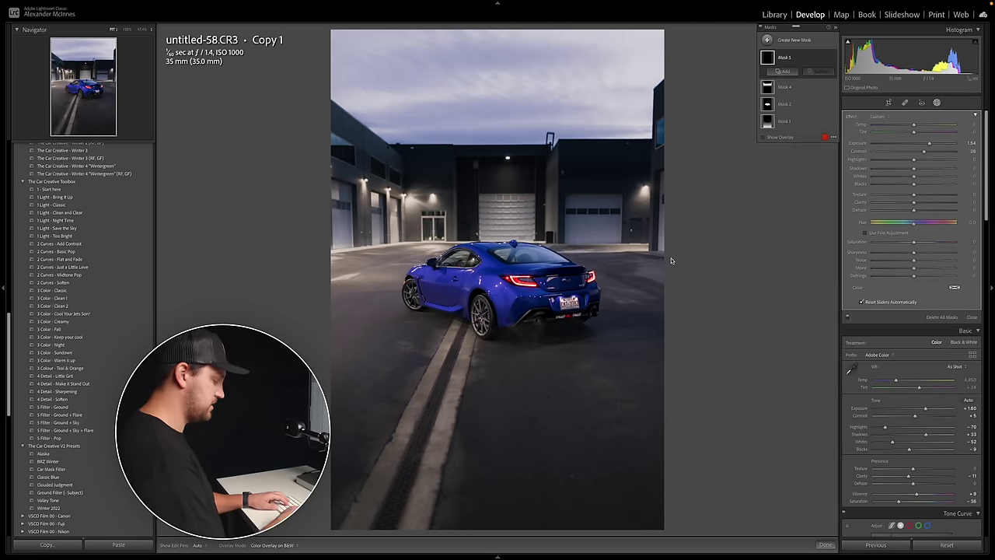
# Set the photo's overall Exposure to +1.90 and the Exposure of the ground mask, Mask 1, to -2.62.
pyautogui.press('d')
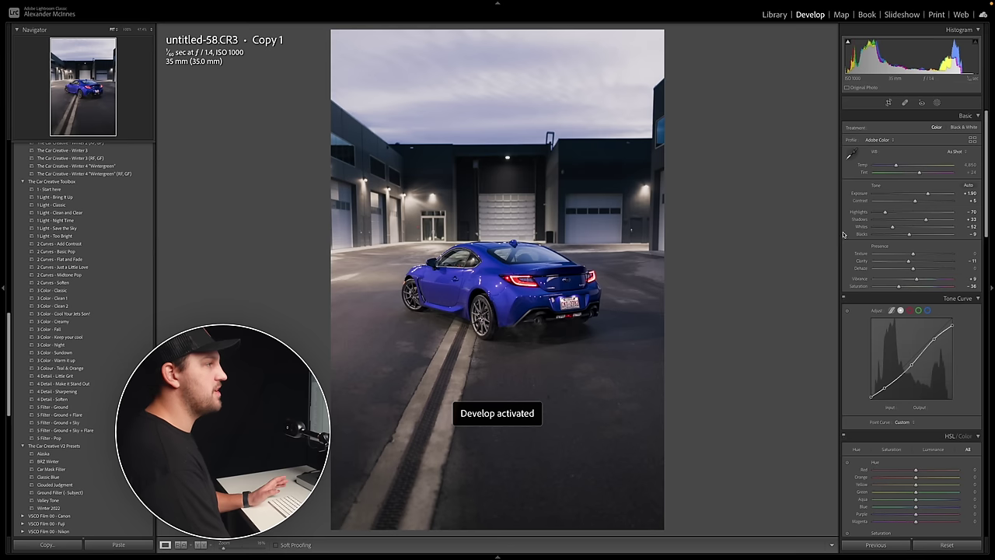
pyautogui.click(937, 102)
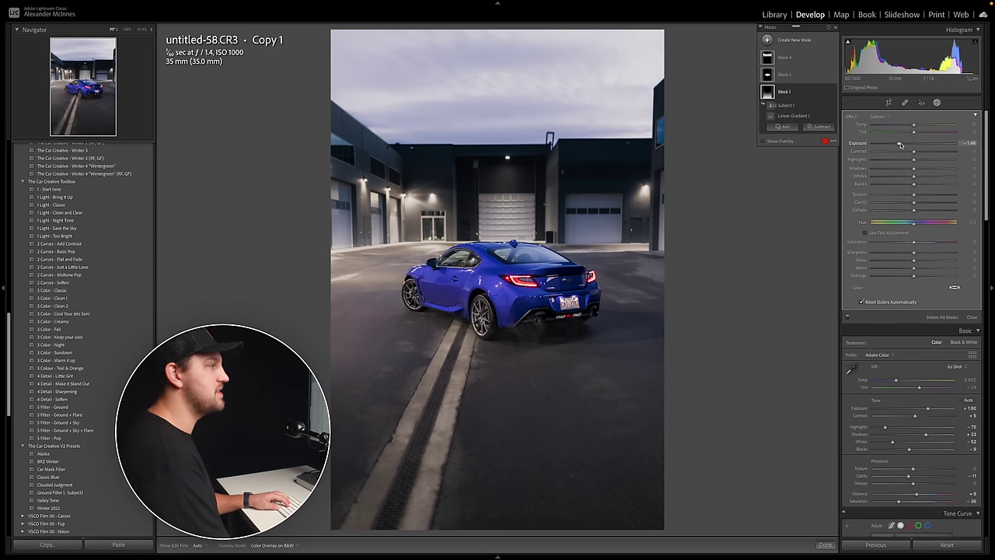
pyautogui.moveTo(898, 144)
pyautogui.mouseDown()
pyautogui.moveTo(866, 144)
pyautogui.moveTo(887, 147)
pyautogui.mouseUp()
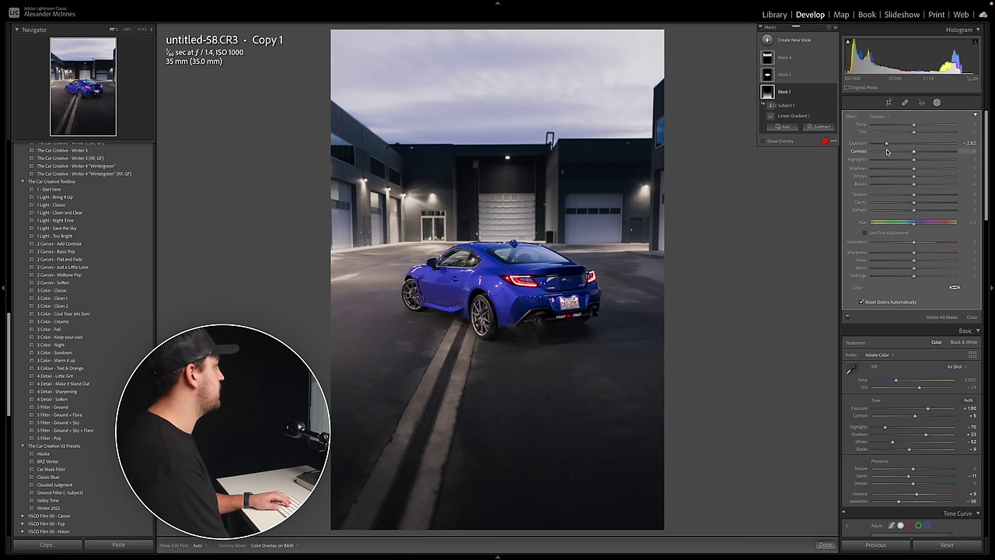
# Add a linear gradient mask from the top of the sky to just above the car, with Exposure -1.44 and reduced Saturation.
pyautogui.click(793, 41)
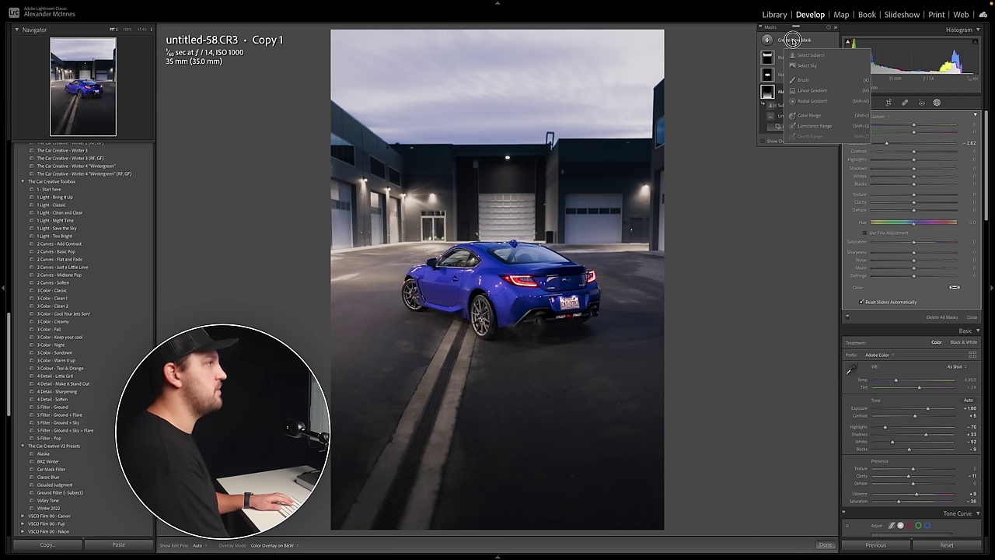
pyautogui.click(810, 90)
pyautogui.moveTo(508, 33); pyautogui.dragTo(512, 233)
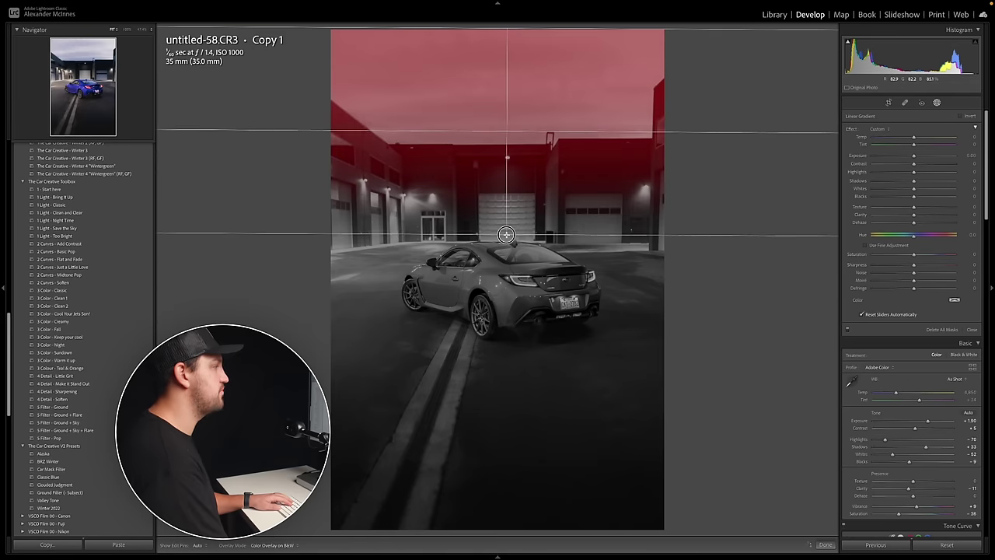
pyautogui.moveTo(913, 159); pyautogui.dragTo(897, 156)
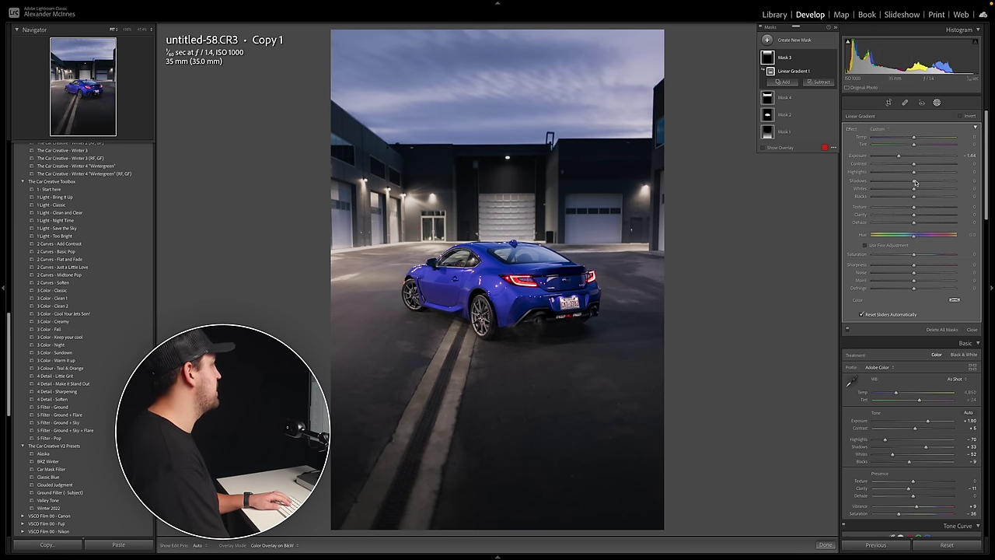
pyautogui.moveTo(902, 256); pyautogui.dragTo(891, 256)
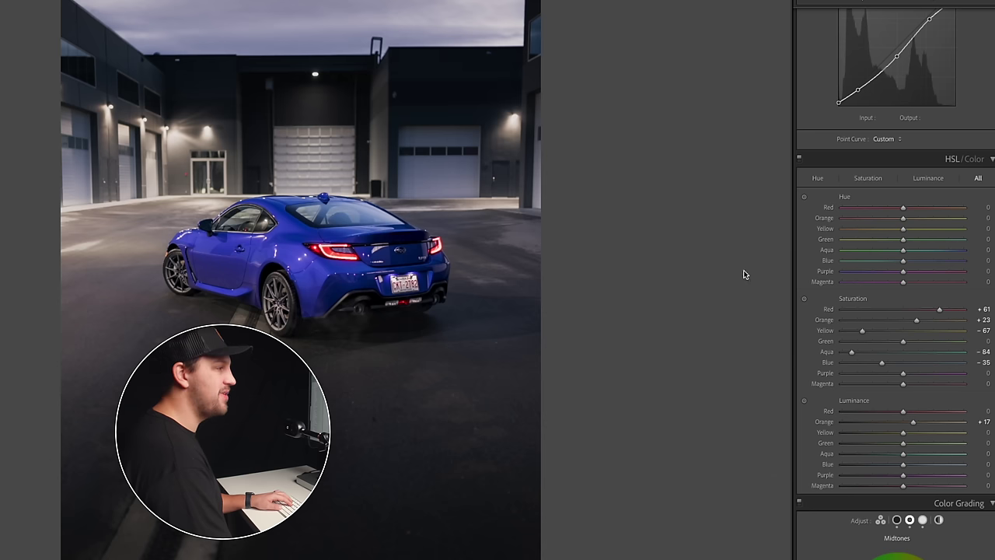
# Set the Purple hue in HSL to -16 and the Purple saturation to -25.
pyautogui.moveTo(905, 275)
pyautogui.mouseDown()
pyautogui.moveTo(884, 274)
pyautogui.moveTo(939, 274)
pyautogui.moveTo(902, 274)
pyautogui.moveTo(910, 275)
pyautogui.mouseUp()
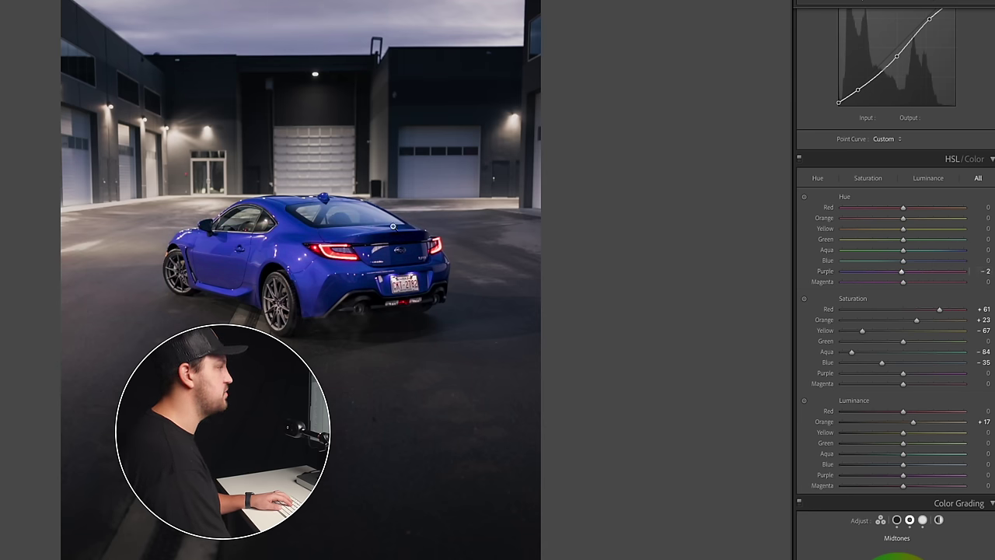
pyautogui.moveTo(901, 274)
pyautogui.mouseDown()
pyautogui.moveTo(909, 272)
pyautogui.moveTo(869, 273)
pyautogui.moveTo(896, 275)
pyautogui.mouseUp()
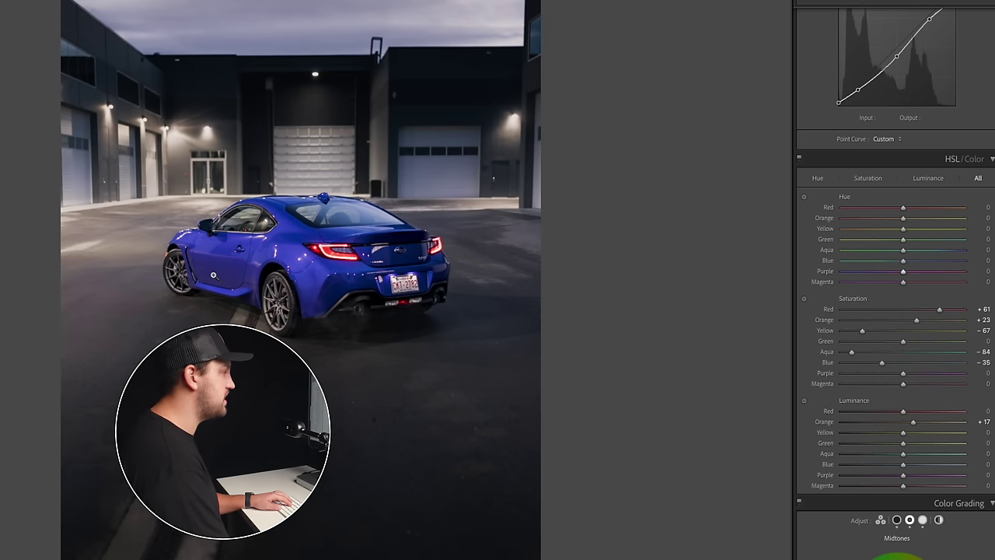
pyautogui.moveTo(902, 274); pyautogui.dragTo(892, 274)
pyautogui.scroll(1, 892, 276)
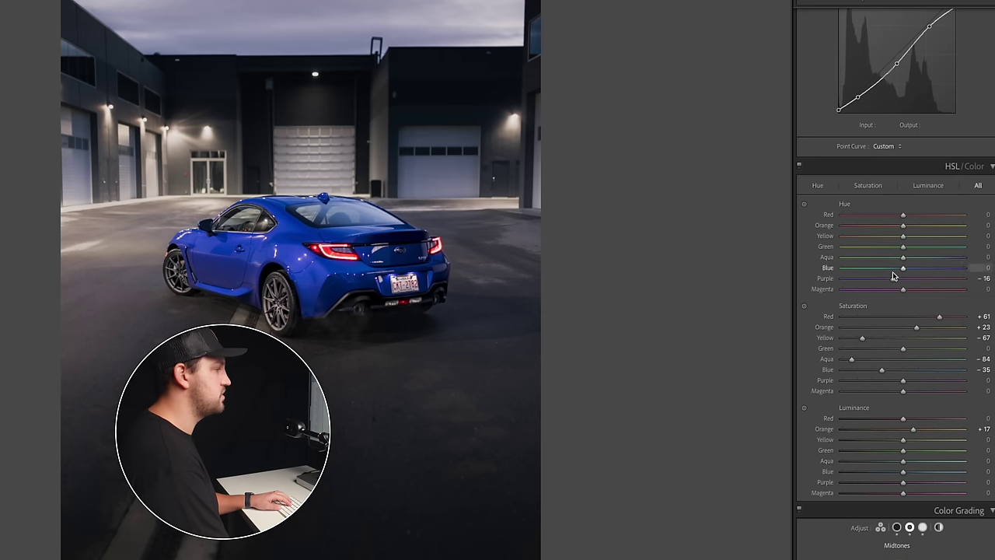
pyautogui.moveTo(902, 380)
pyautogui.mouseDown()
pyautogui.moveTo(877, 382)
pyautogui.moveTo(914, 382)
pyautogui.moveTo(888, 385)
pyautogui.mouseUp()
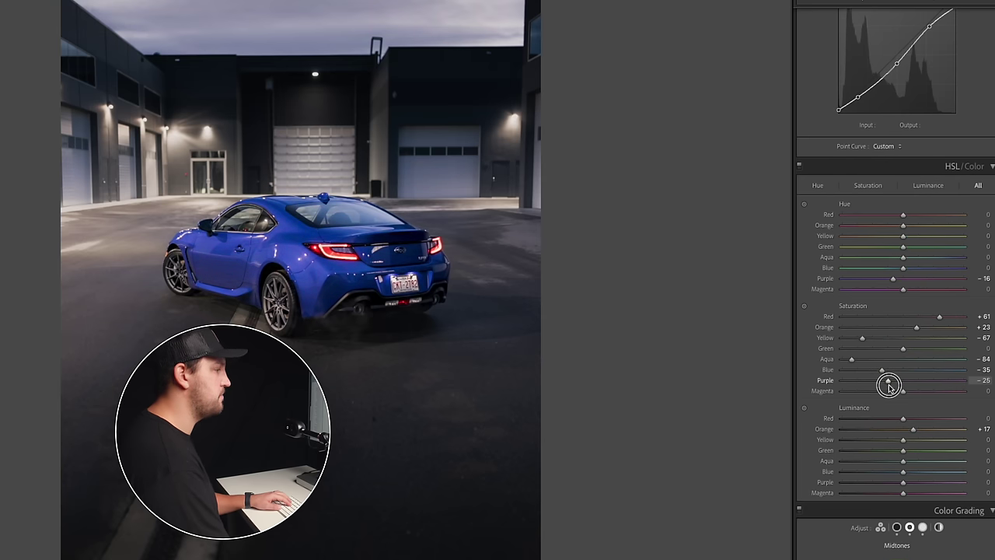
# Adjust the car's Mask 2 to Exposure 0.50, Contrast 54, Shadows 27 and Whites 16.
pyautogui.click(936, 102)
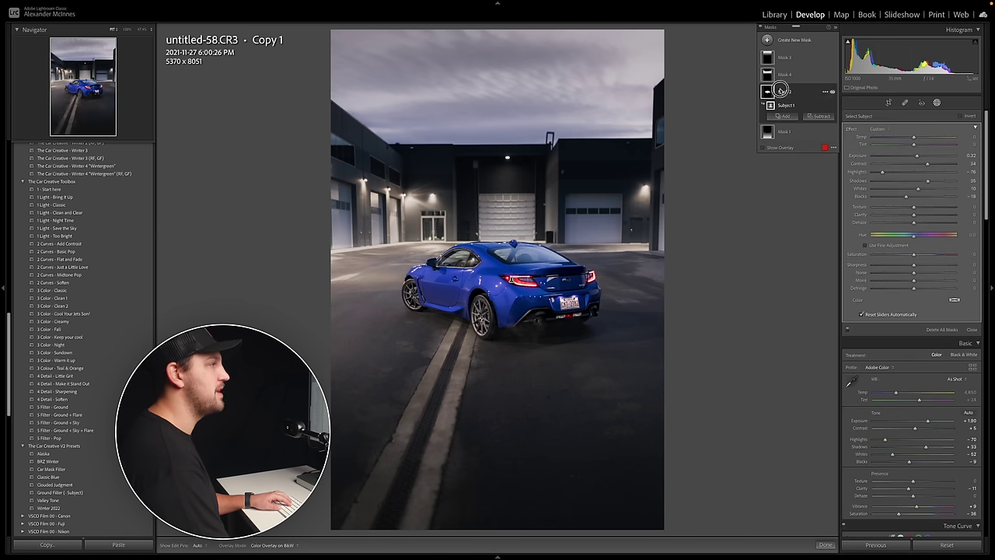
pyautogui.moveTo(919, 157); pyautogui.dragTo(925, 184)
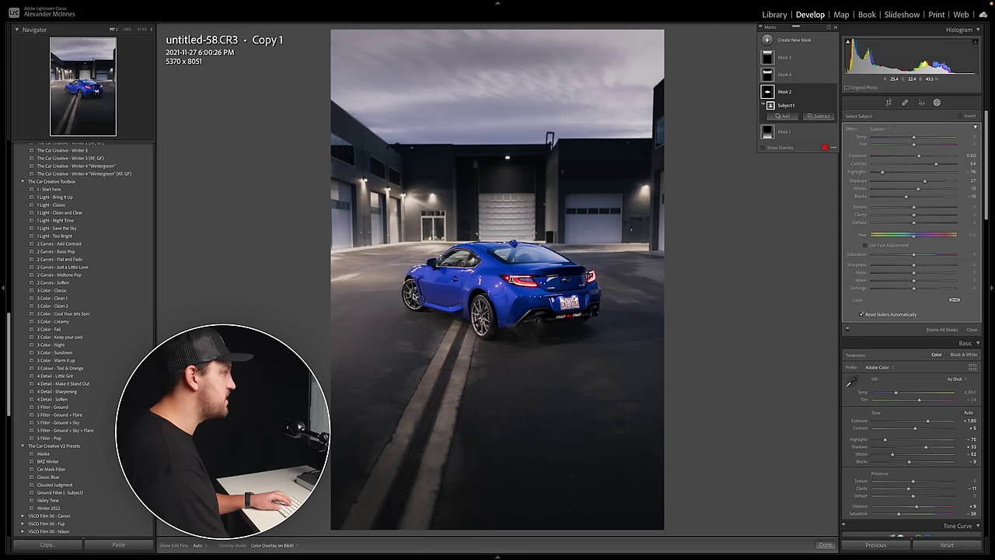
pyautogui.moveTo(916, 190); pyautogui.dragTo(919, 190)
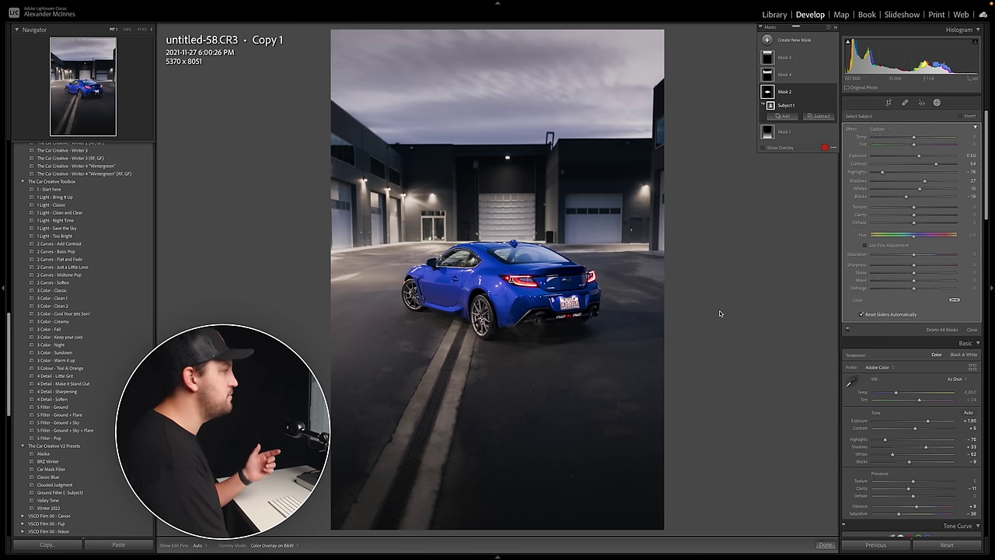
# Compare the finished edit with the photo's before view.
pyautogui.scroll(-2, 85, 424)
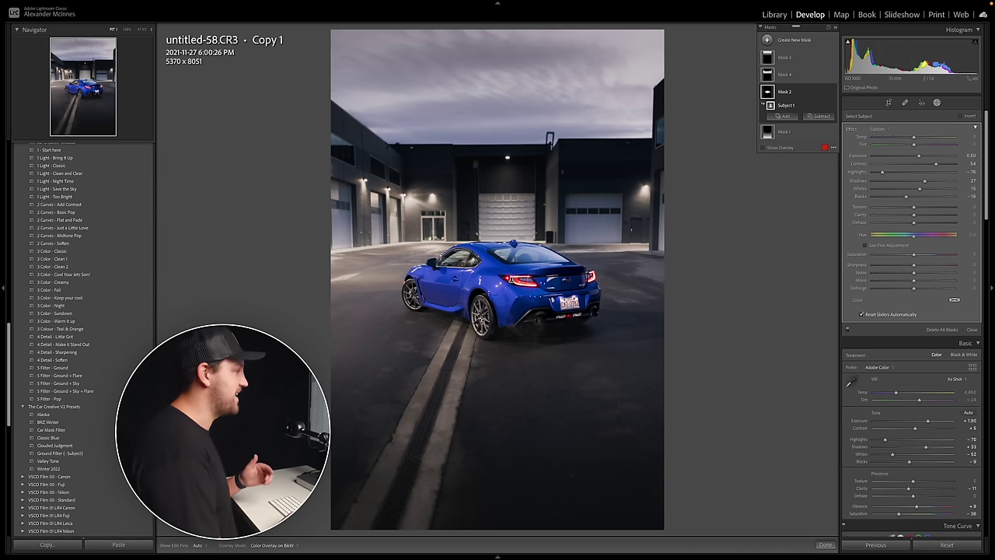
pyautogui.press('\\')
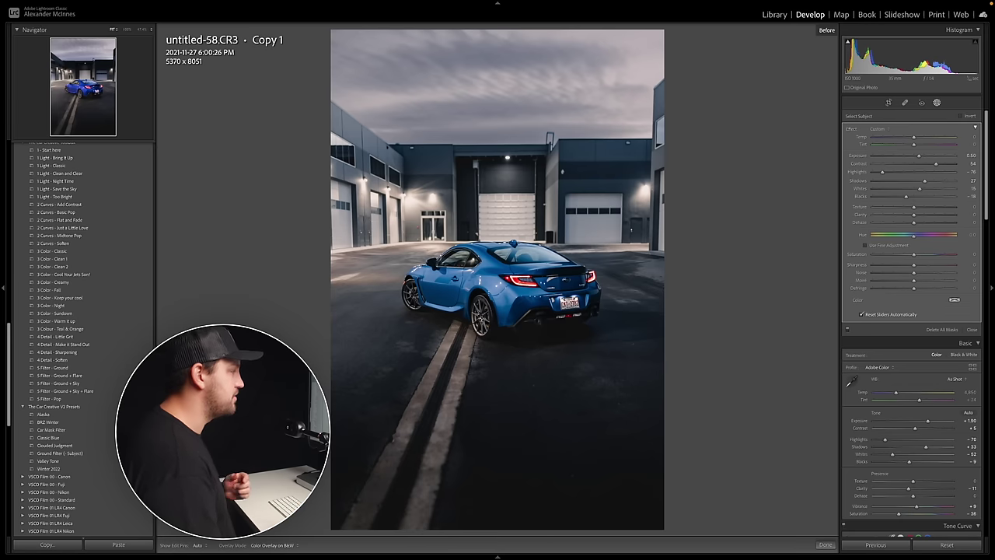